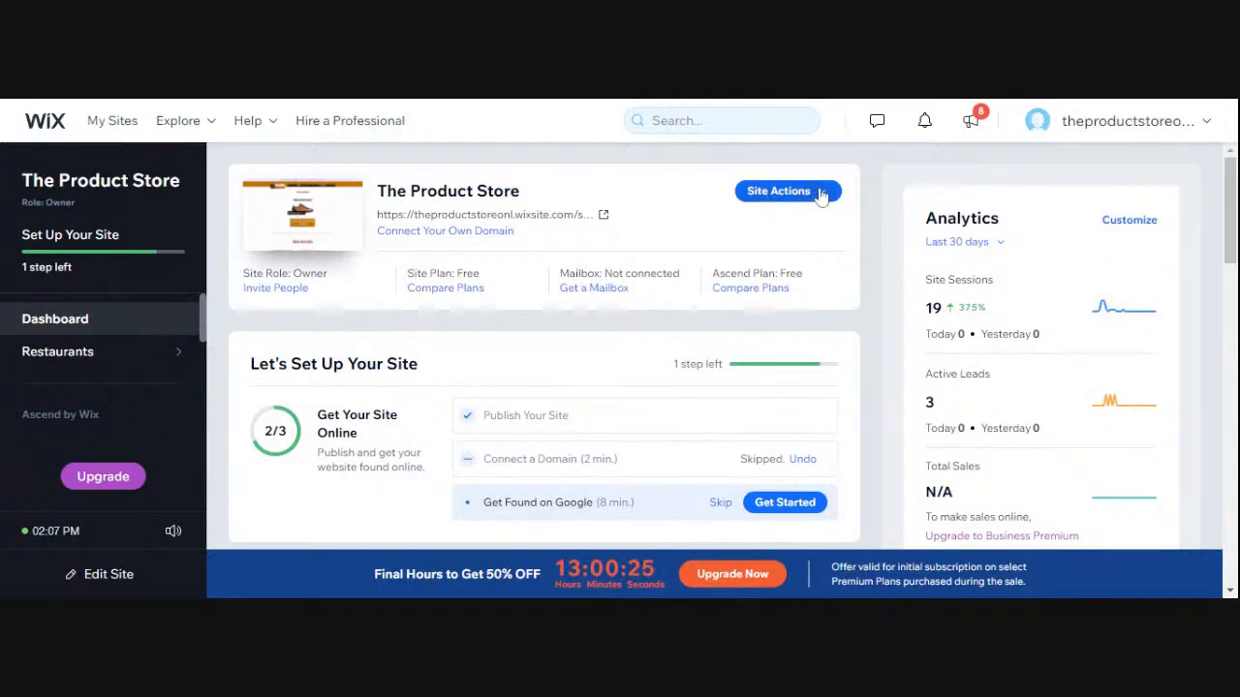
- Open The Product Store site for editing and go to the #SELLITSATURDAY SHOW section of its home page
click(818, 193)
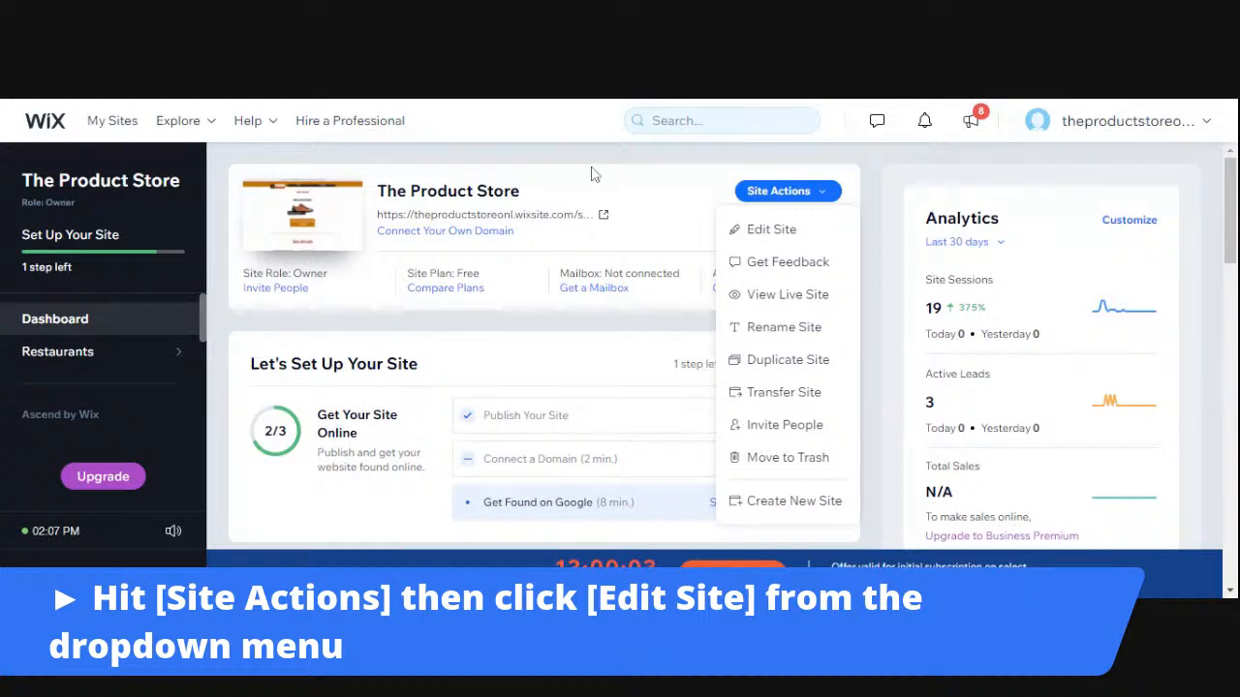
click(774, 231)
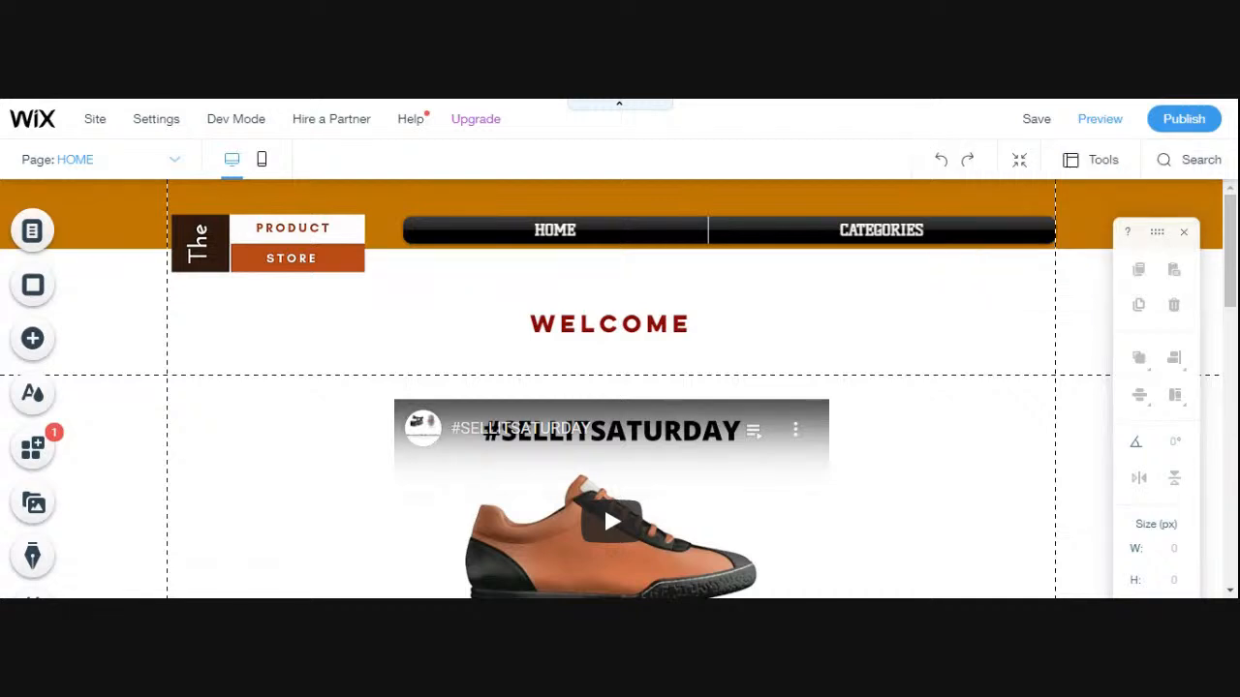
scroll(940, 459, down, 1)
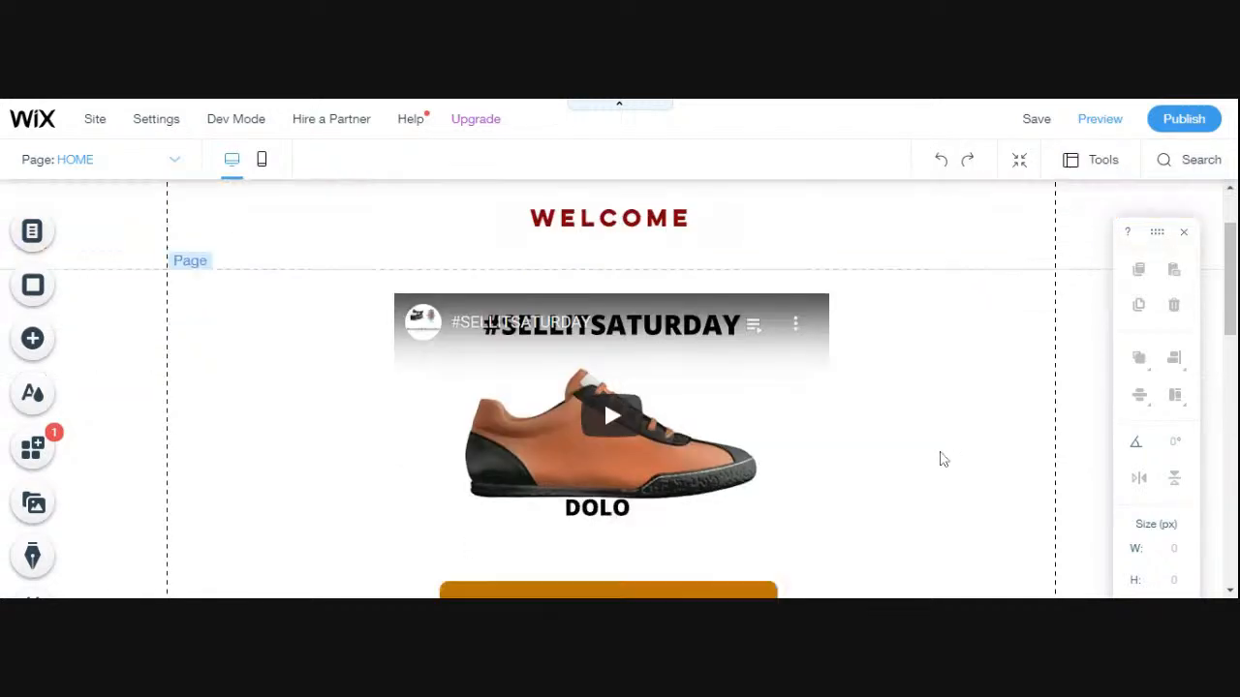
scroll(940, 459, down, 1)
scroll(940, 459, down, 2)
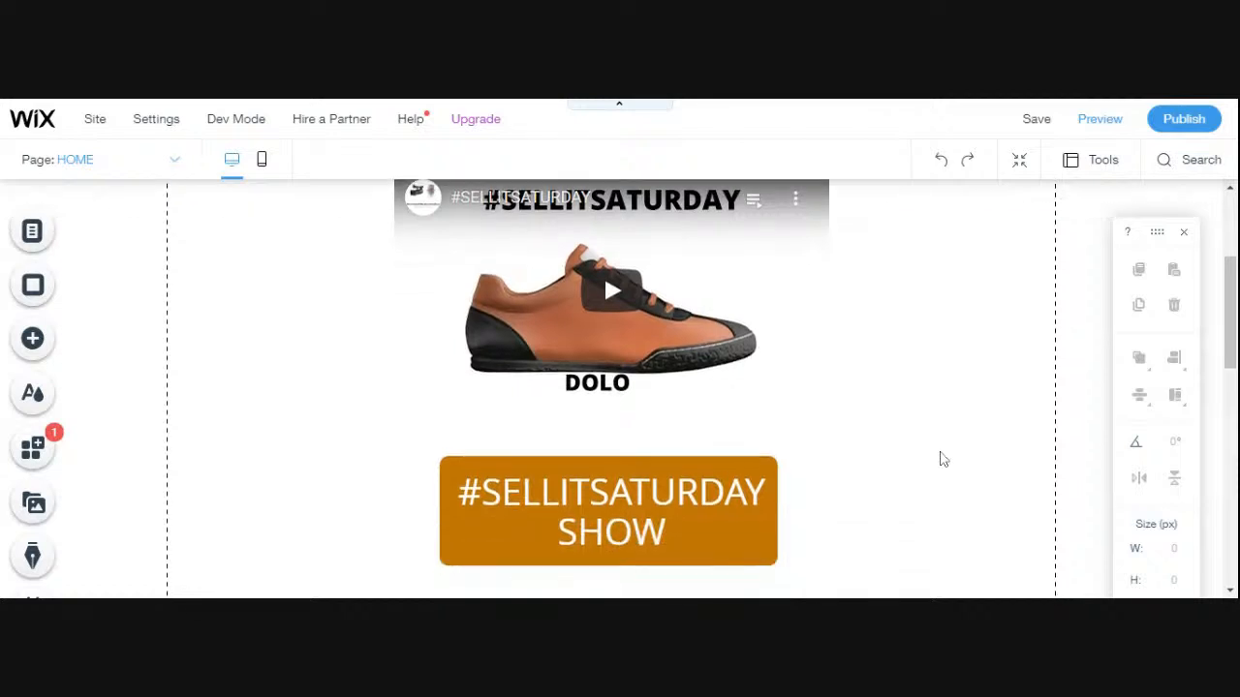
scroll(940, 459, down, 1)
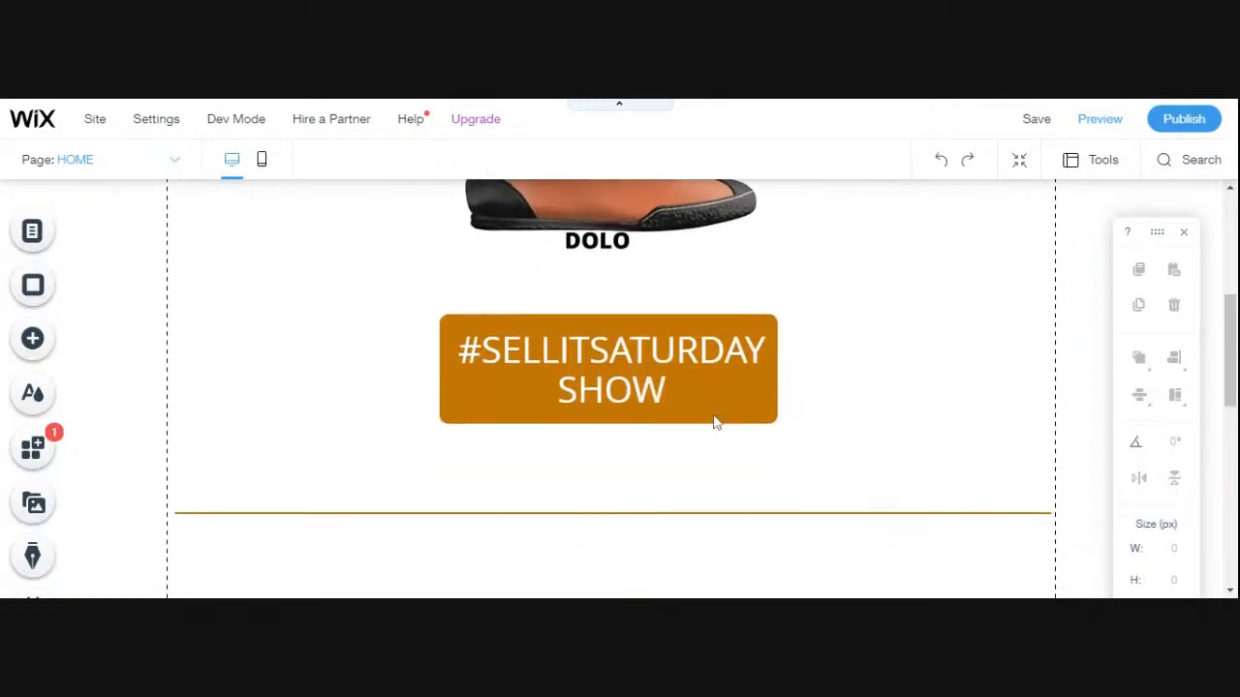
click(38, 453)
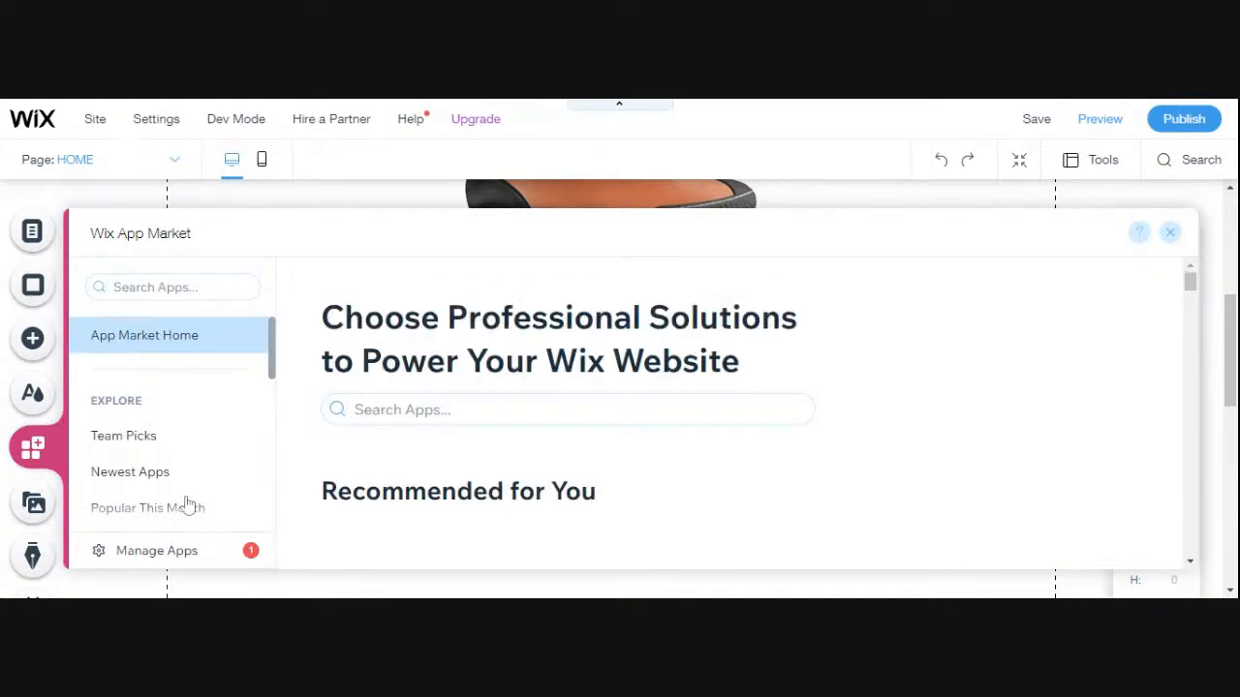
click(1173, 235)
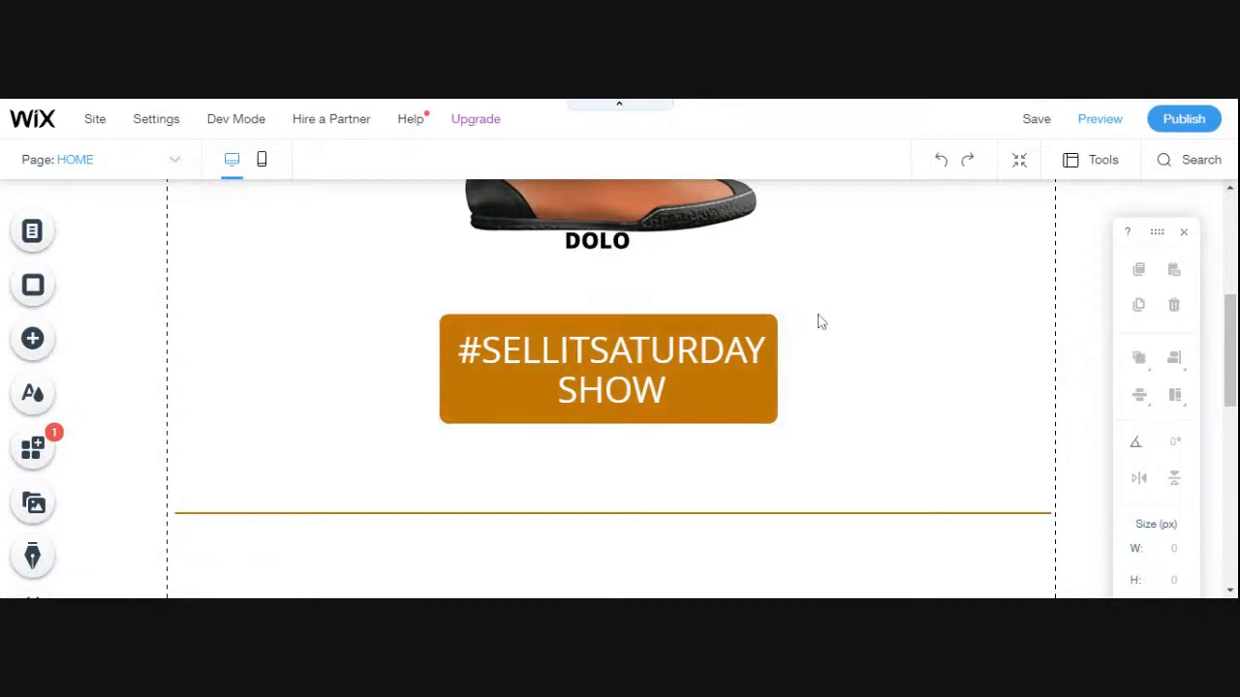
scroll(818, 321, up, 3)
scroll(818, 322, down, 2)
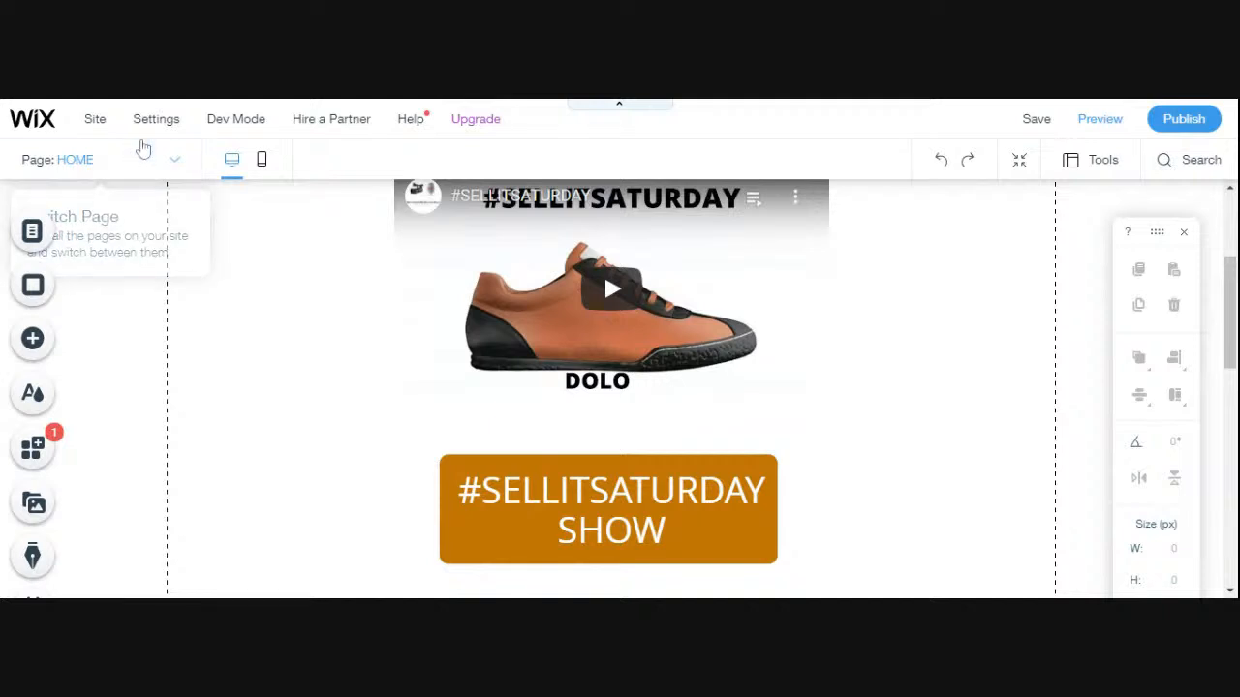
mouse_move(156, 118)
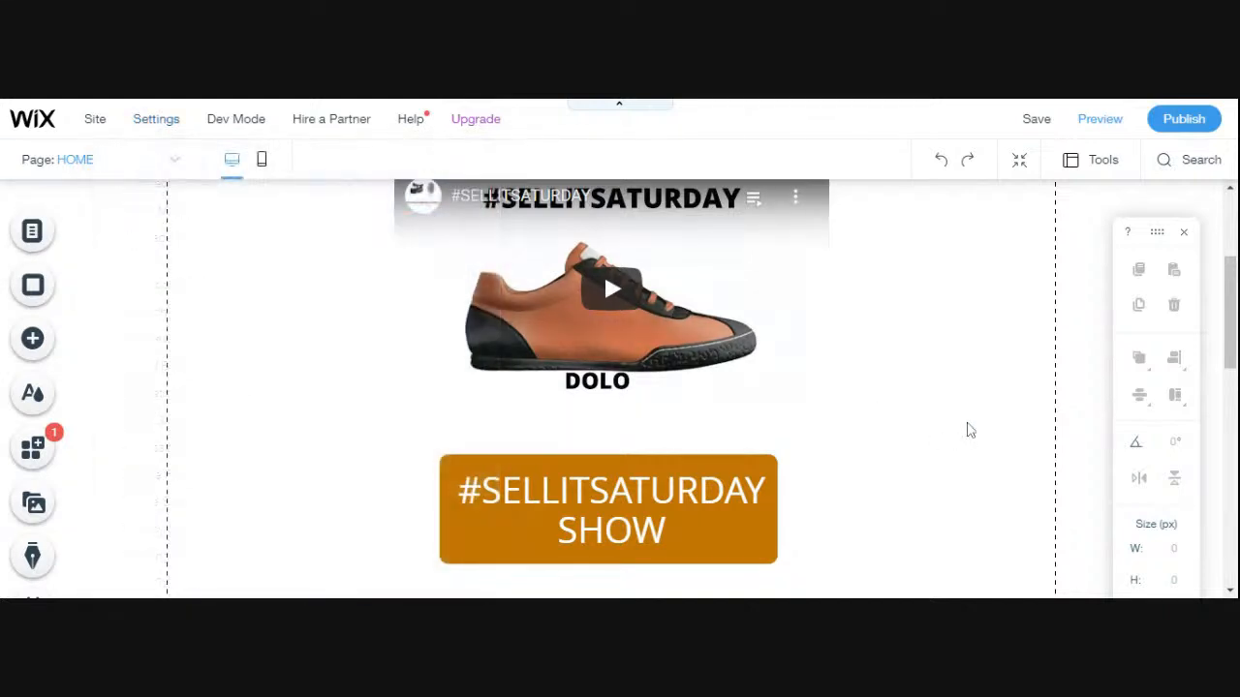
scroll(970, 429, up, 1)
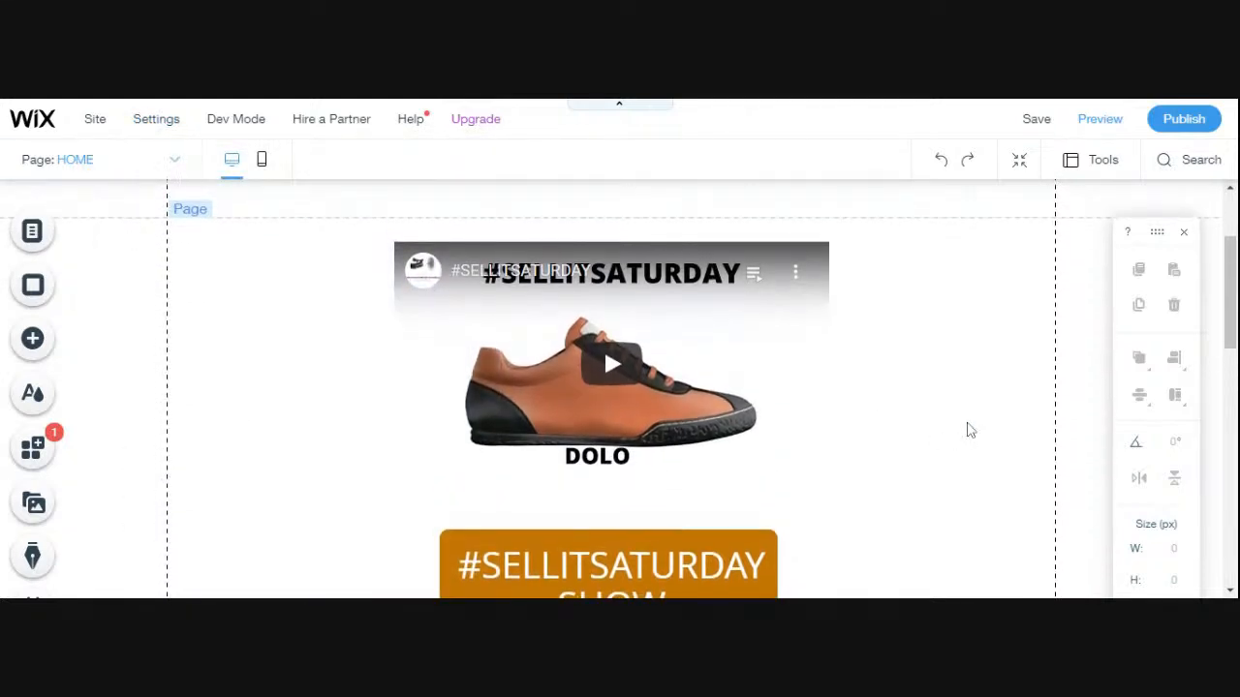
scroll(970, 429, down, 1)
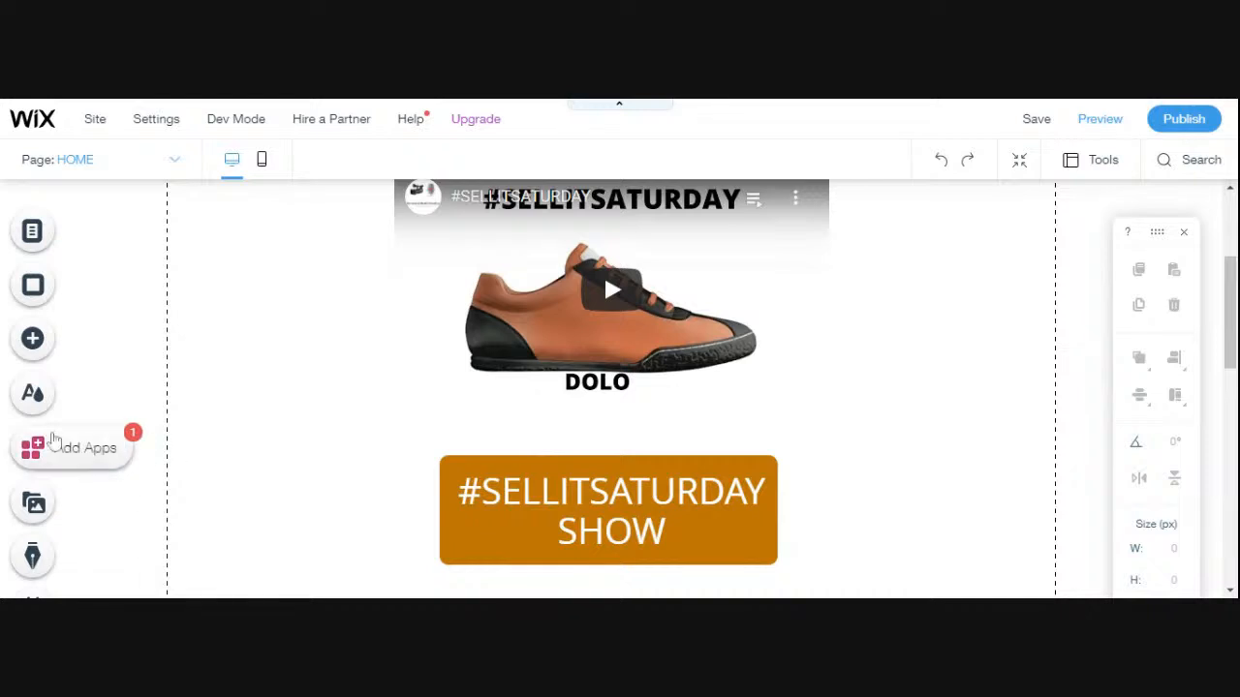
click(29, 451)
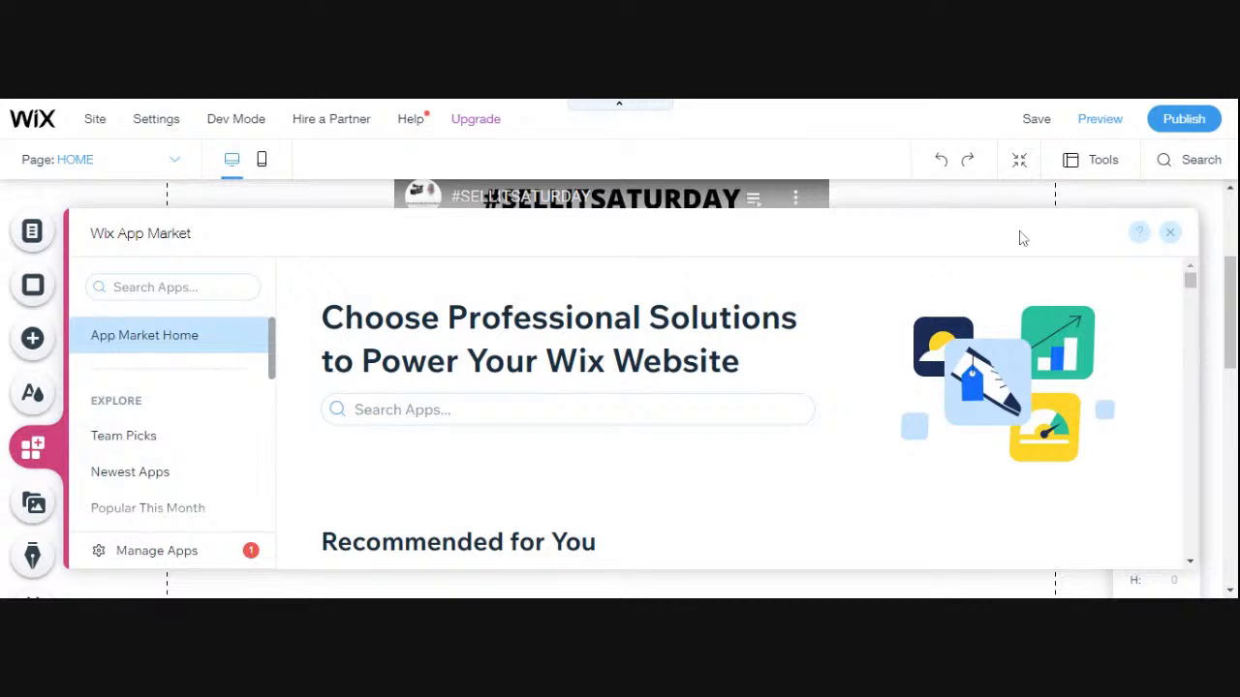
click(1171, 237)
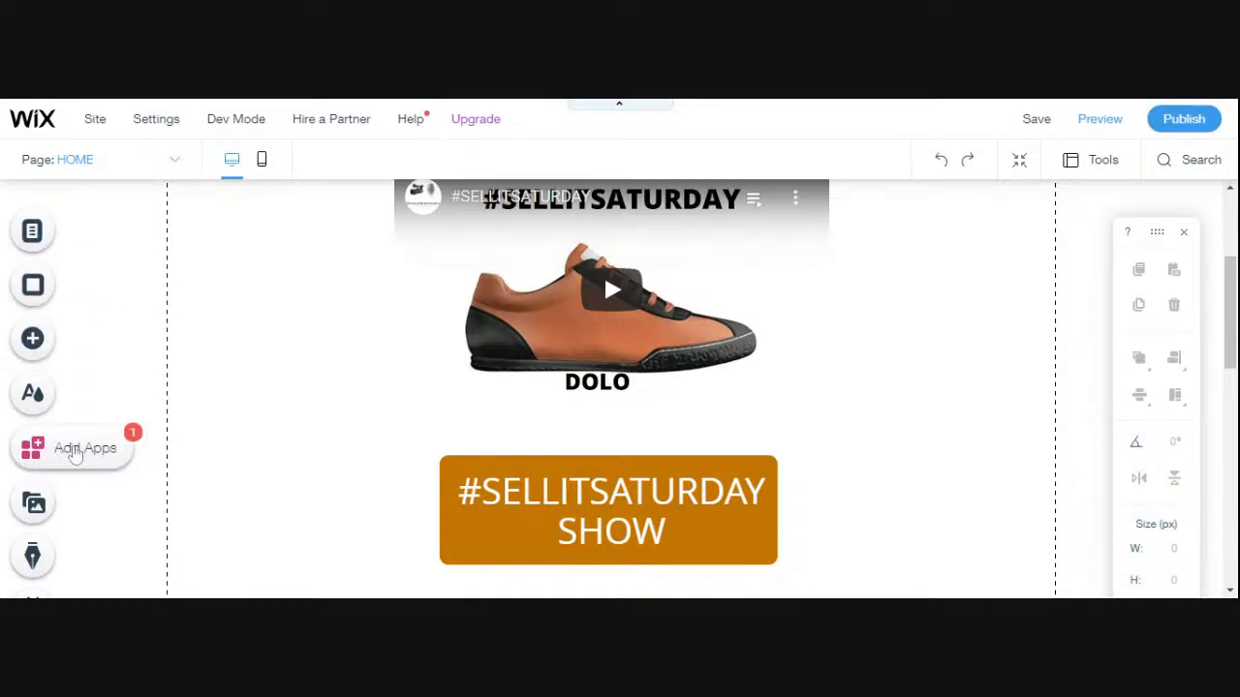
- Search the Wix App Market for "wix countdown clock"
click(70, 453)
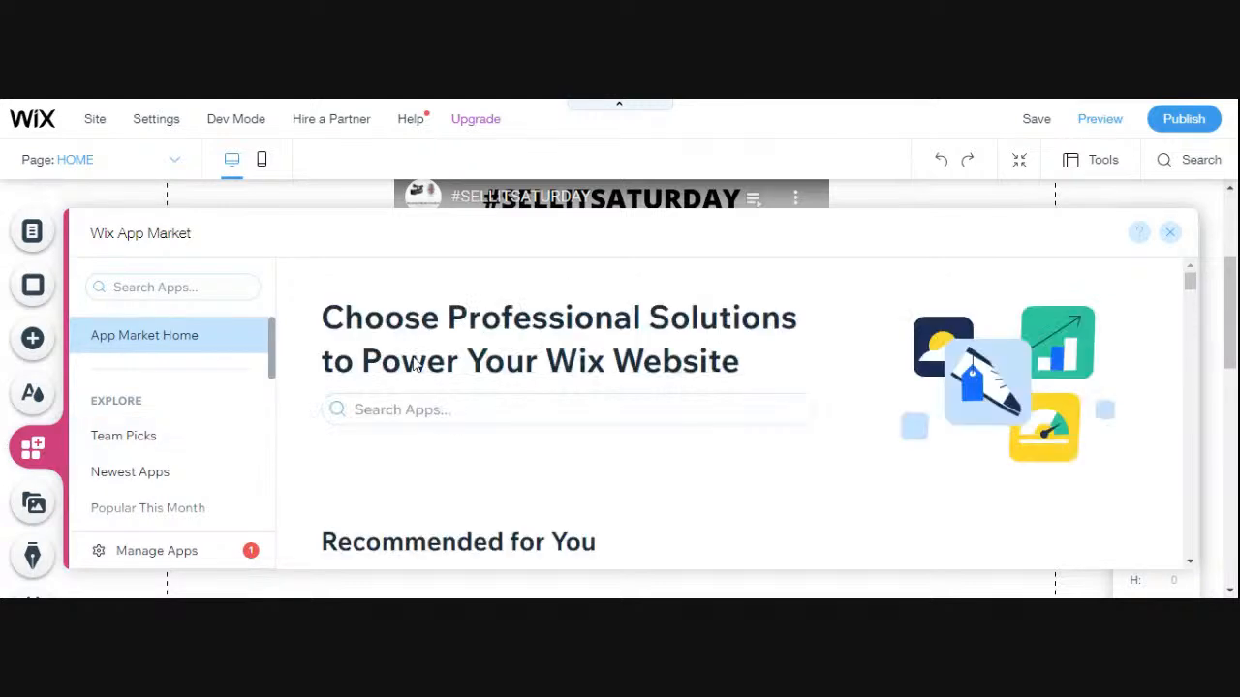
click(514, 409)
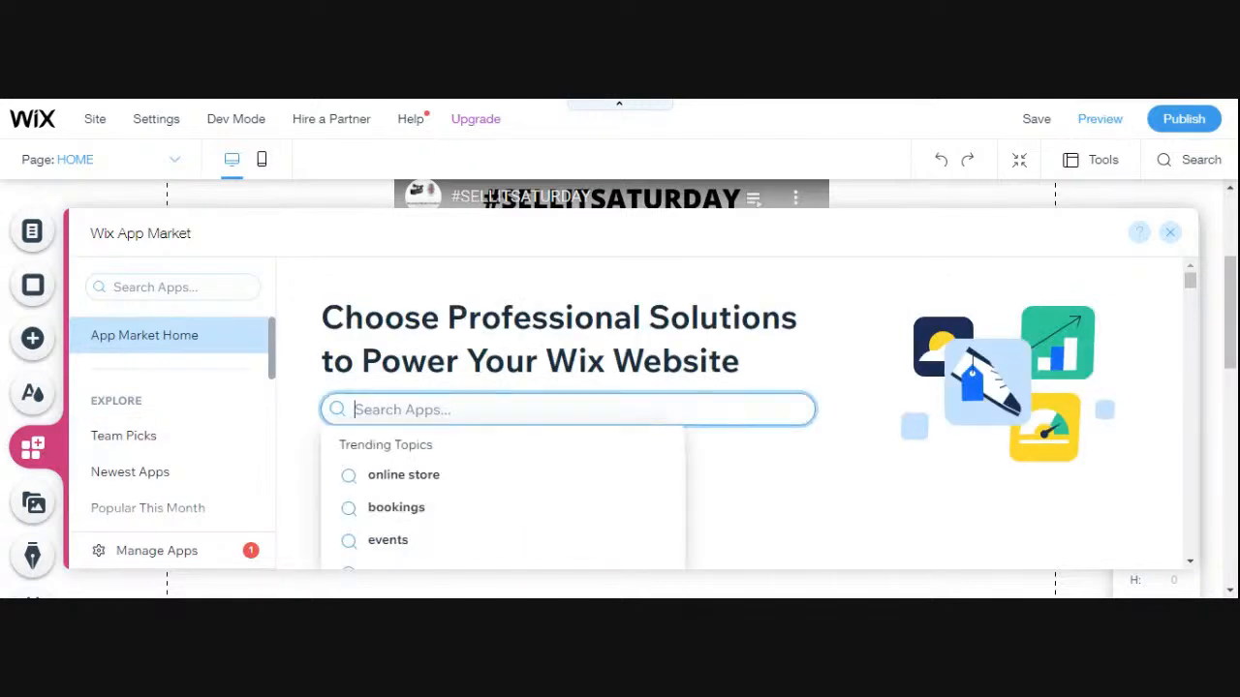
text(wi)
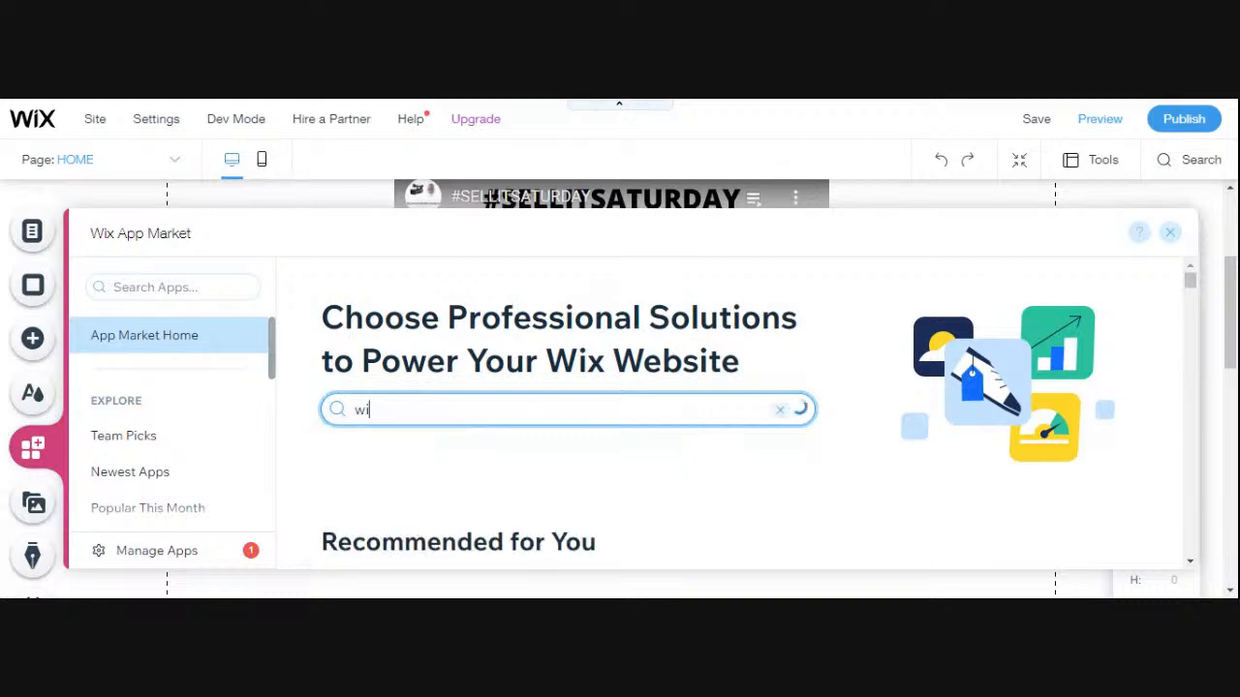
text(x countdo)
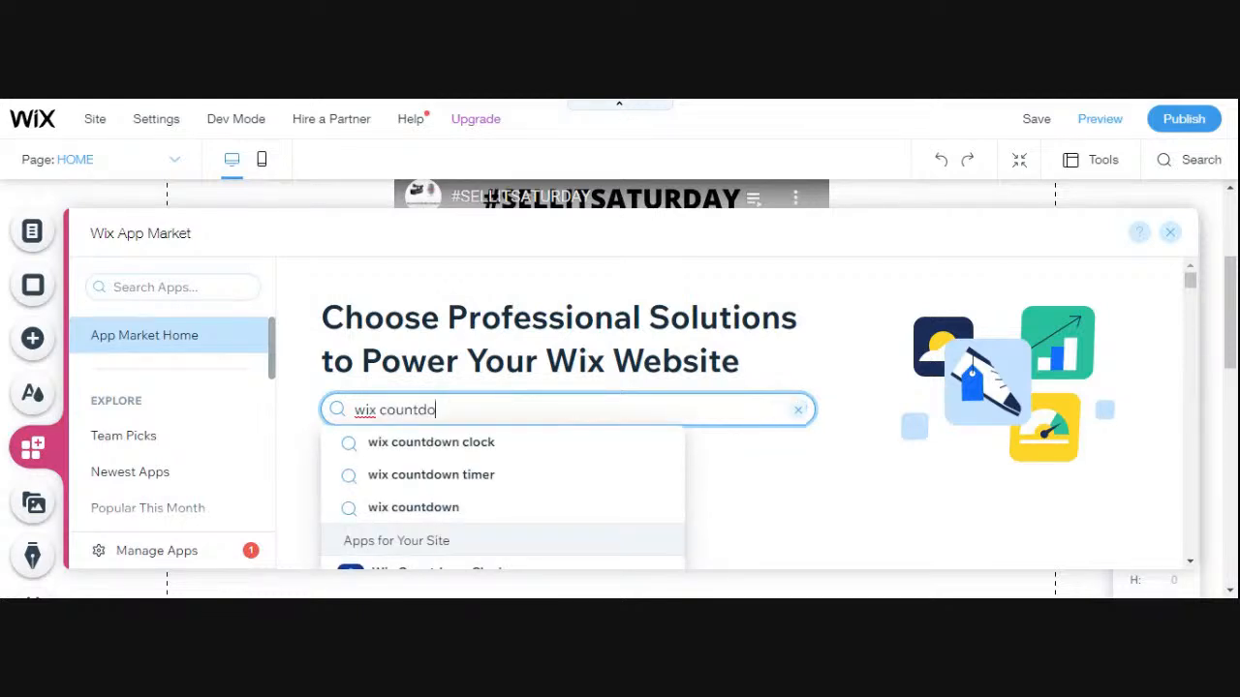
click(2, 104)
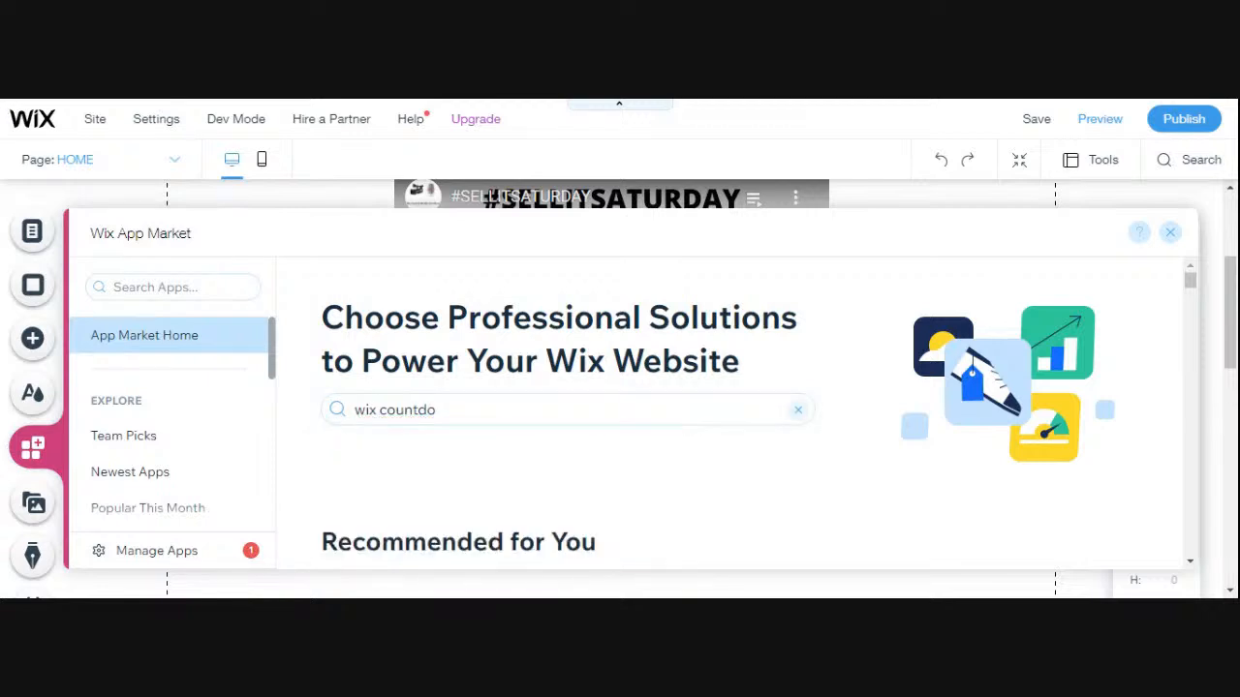
click(436, 410)
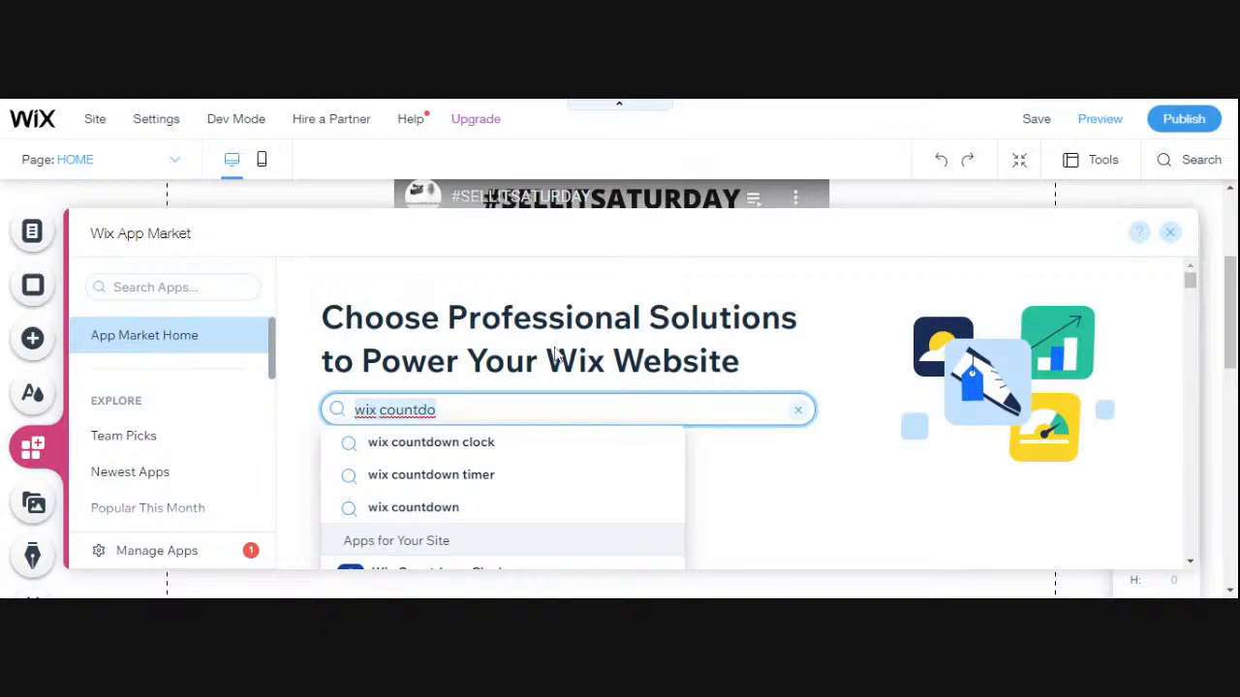
click(470, 444)
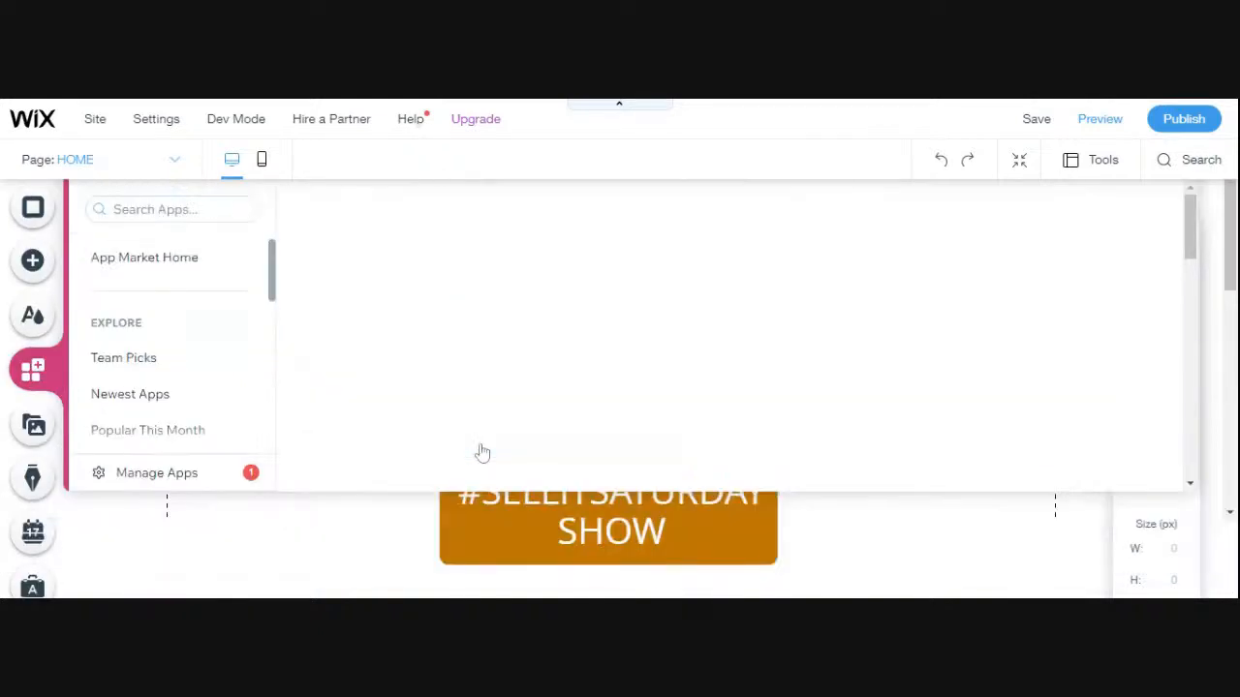
- Open the Wix Countdown Clock app's detail page from the search results and review it
scroll(543, 415, down, 2)
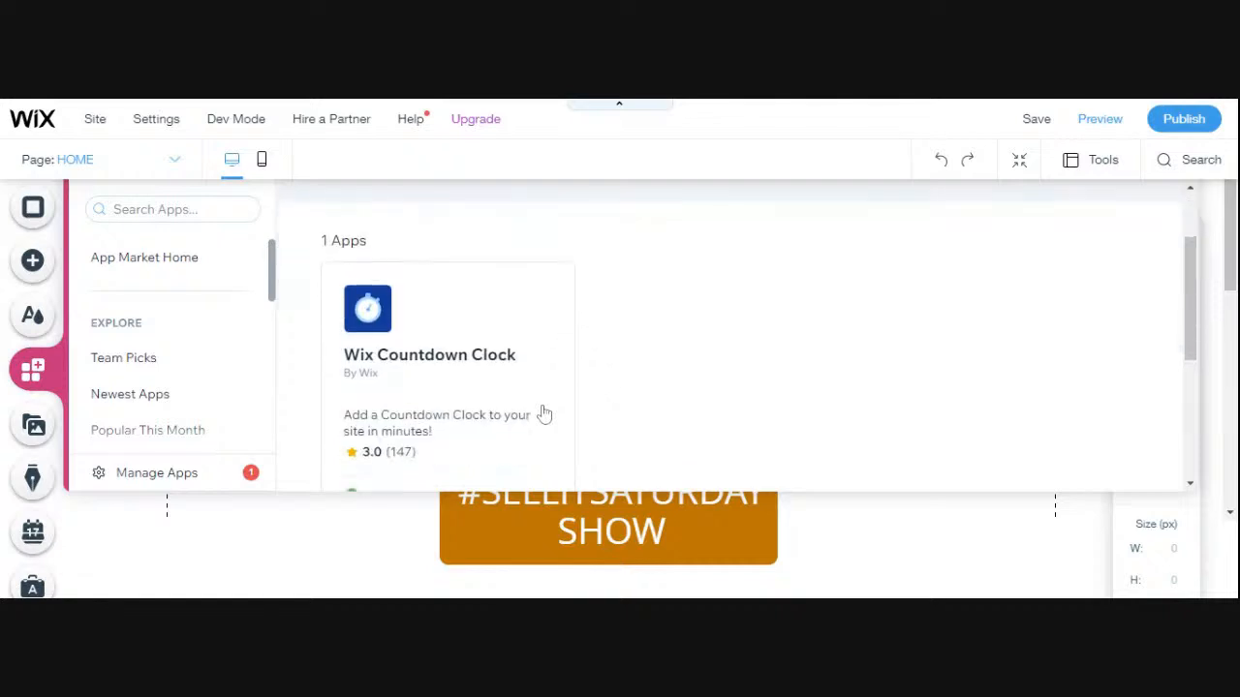
scroll(542, 416, down, 1)
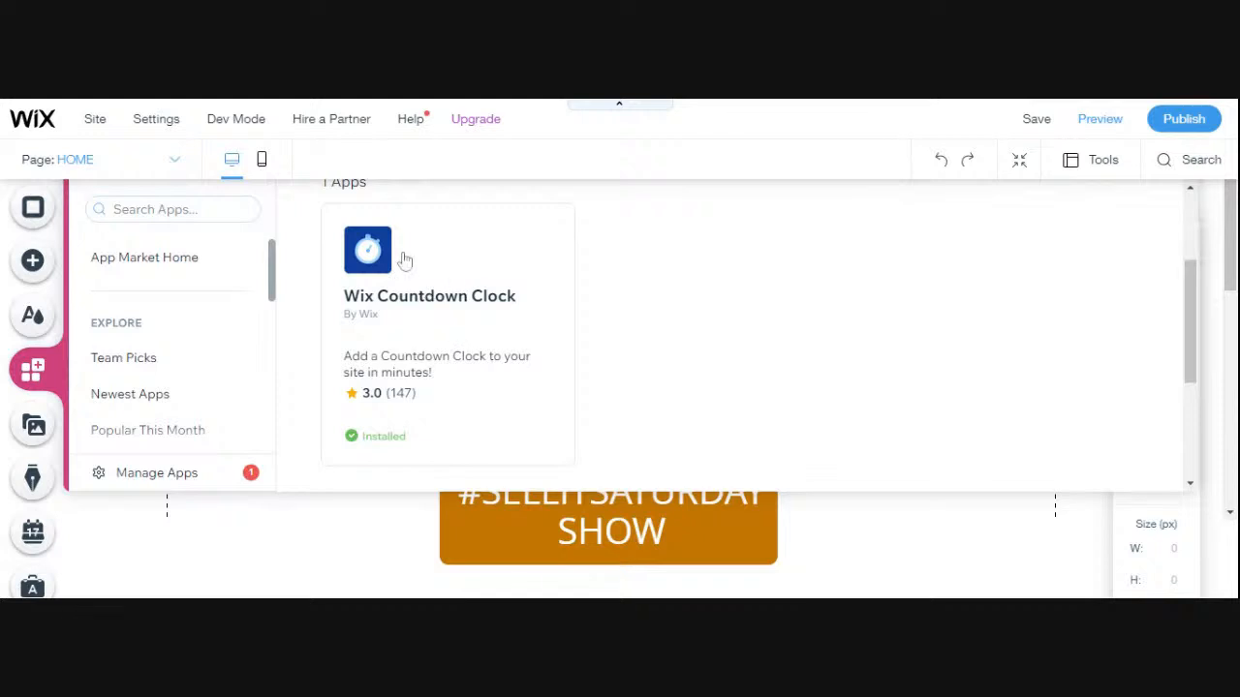
click(427, 299)
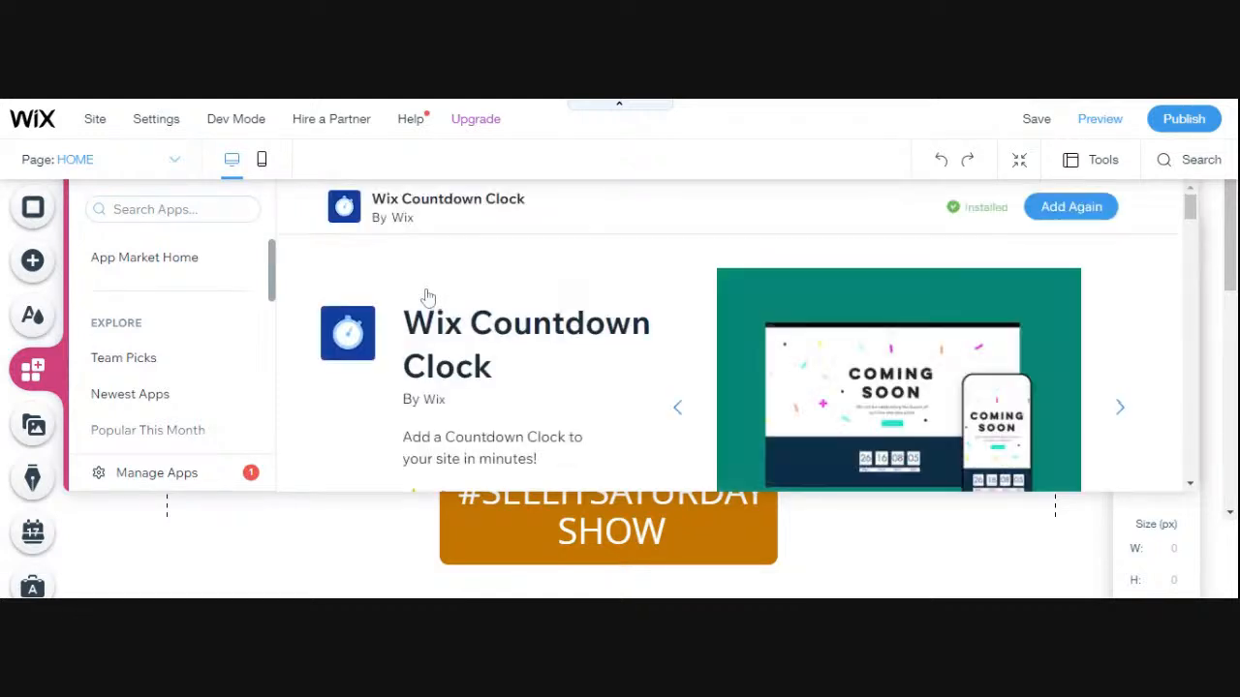
scroll(691, 345, down, 1)
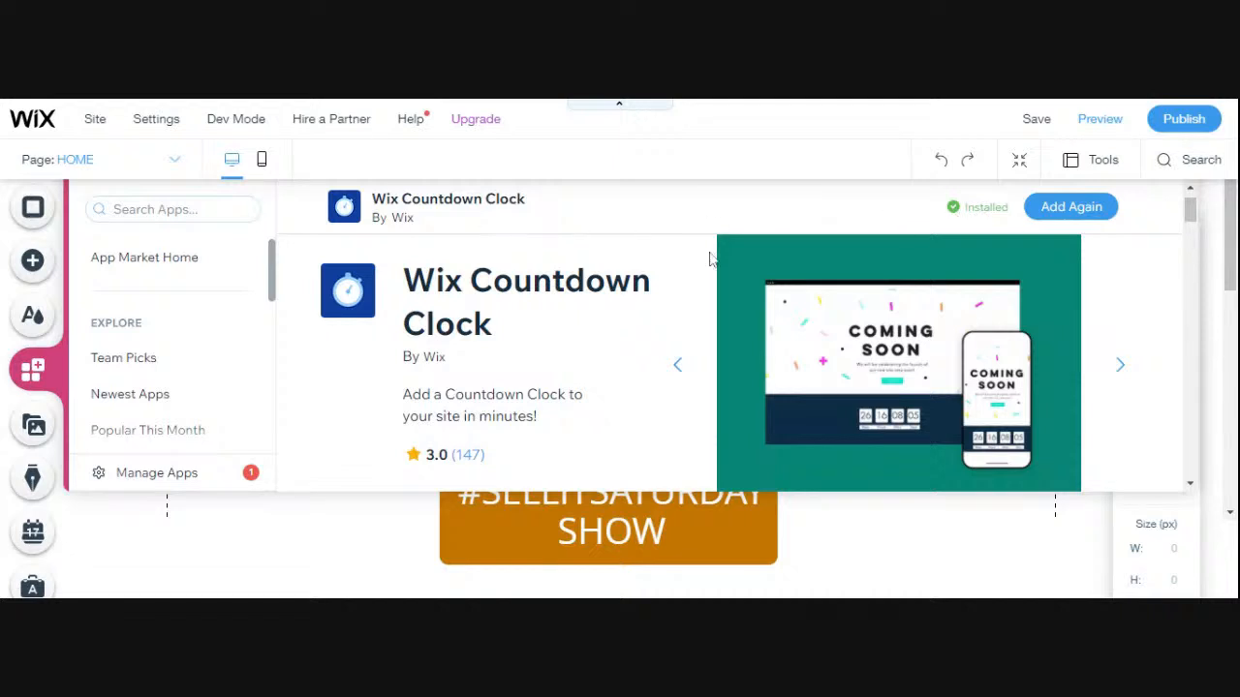
scroll(709, 258, up, 1)
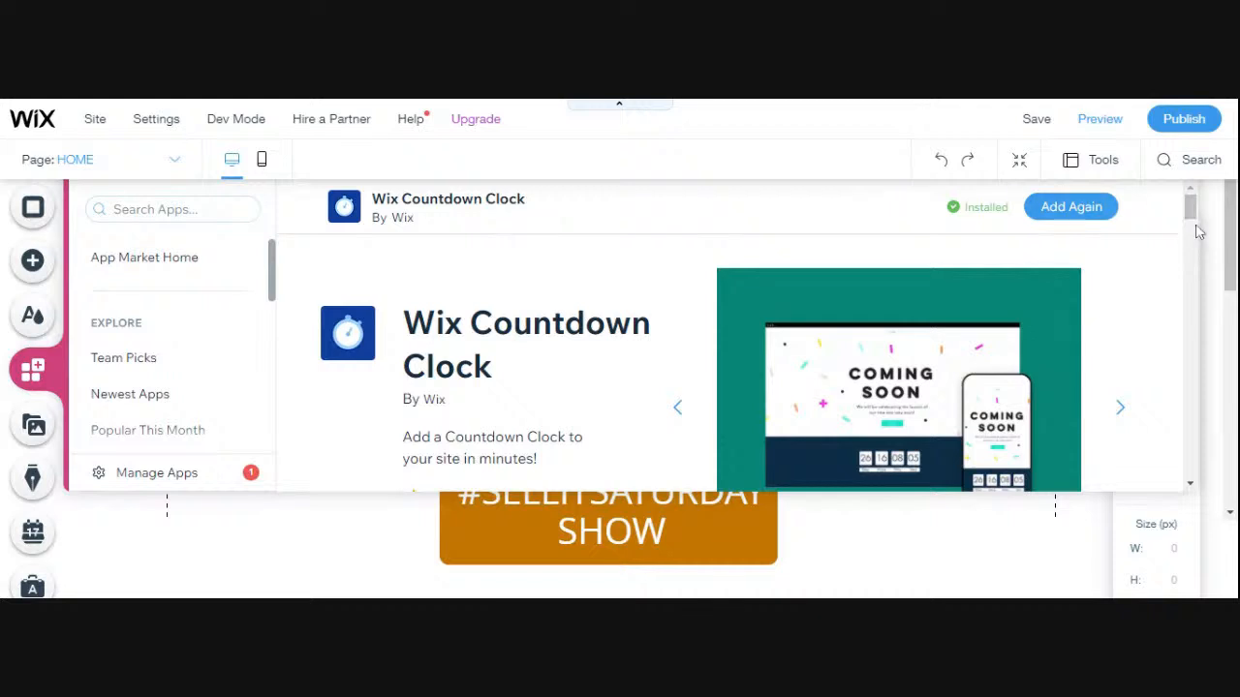
drag(1230, 251, 1231, 219)
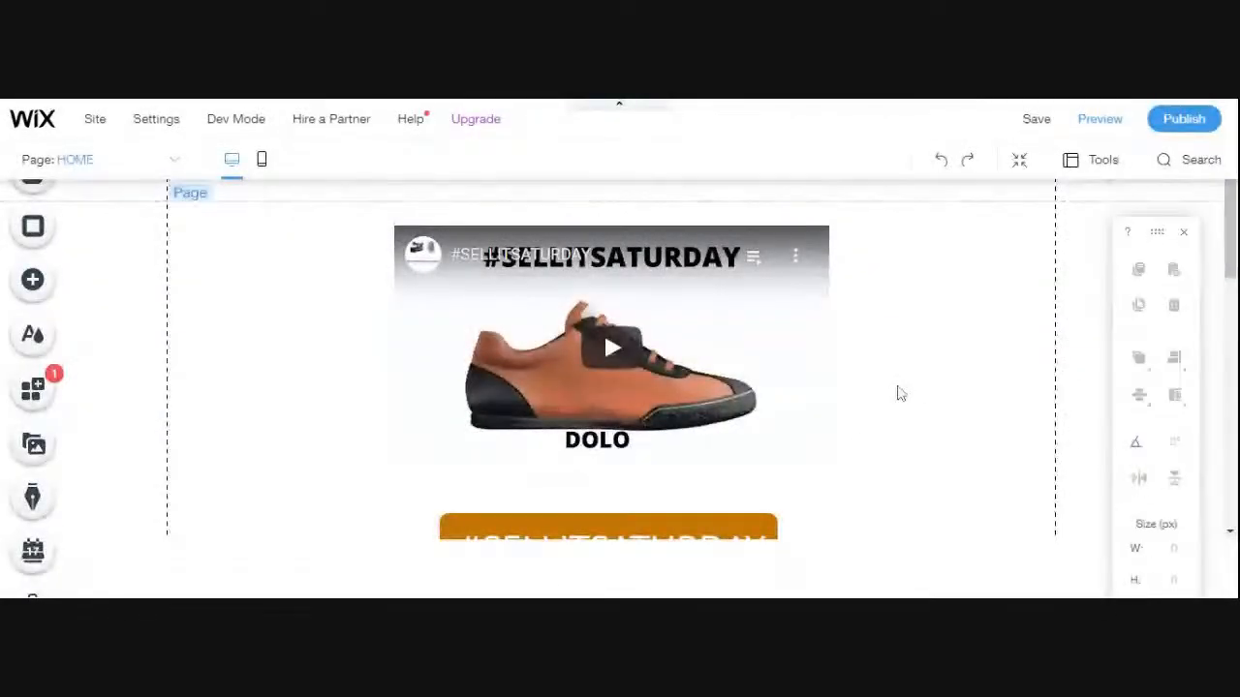
scroll(896, 394, down, 3)
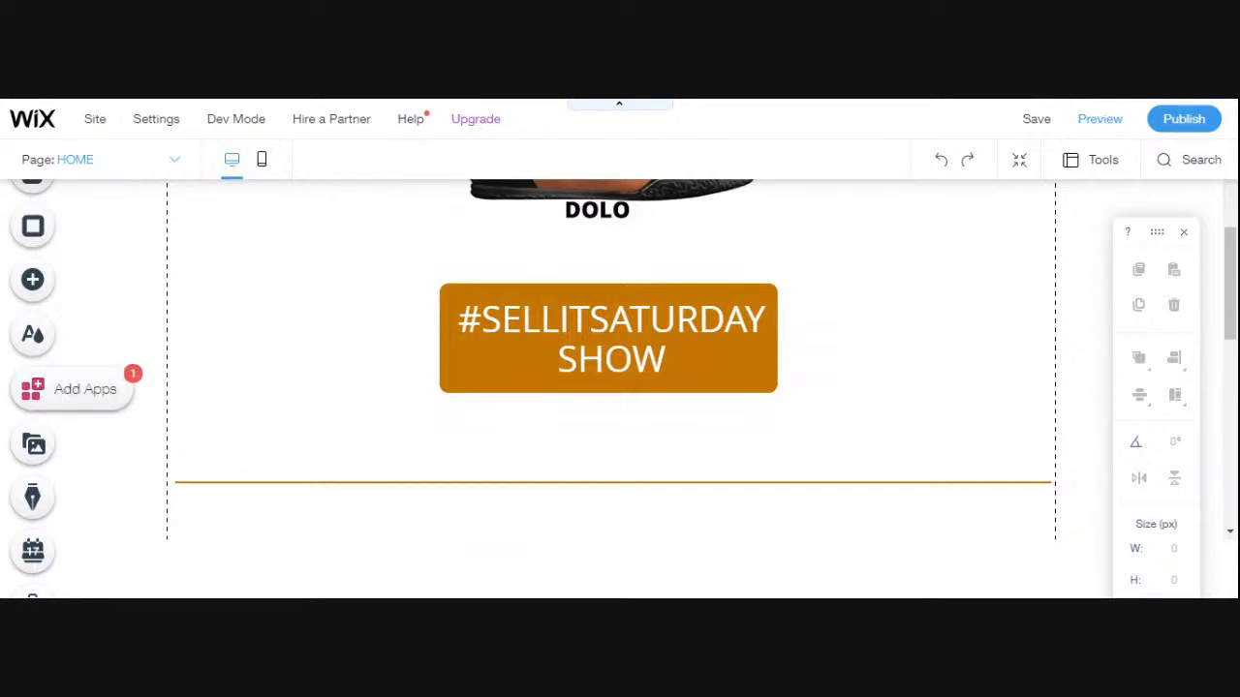
click(58, 390)
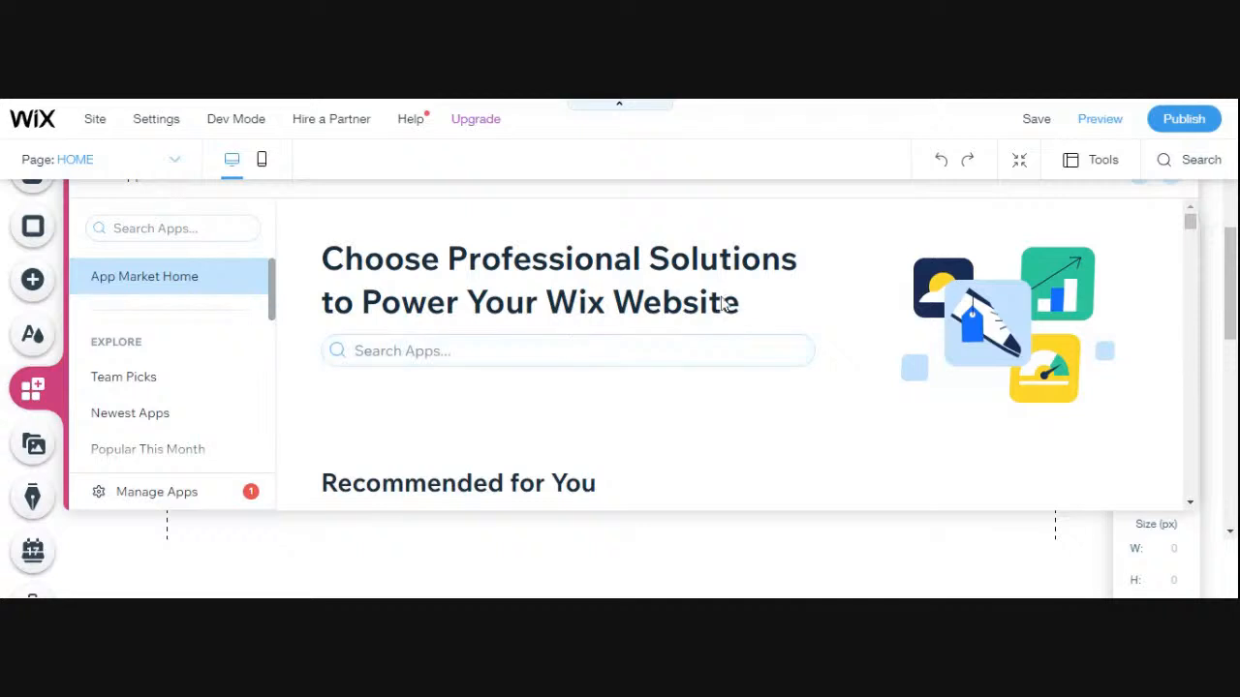
click(1170, 191)
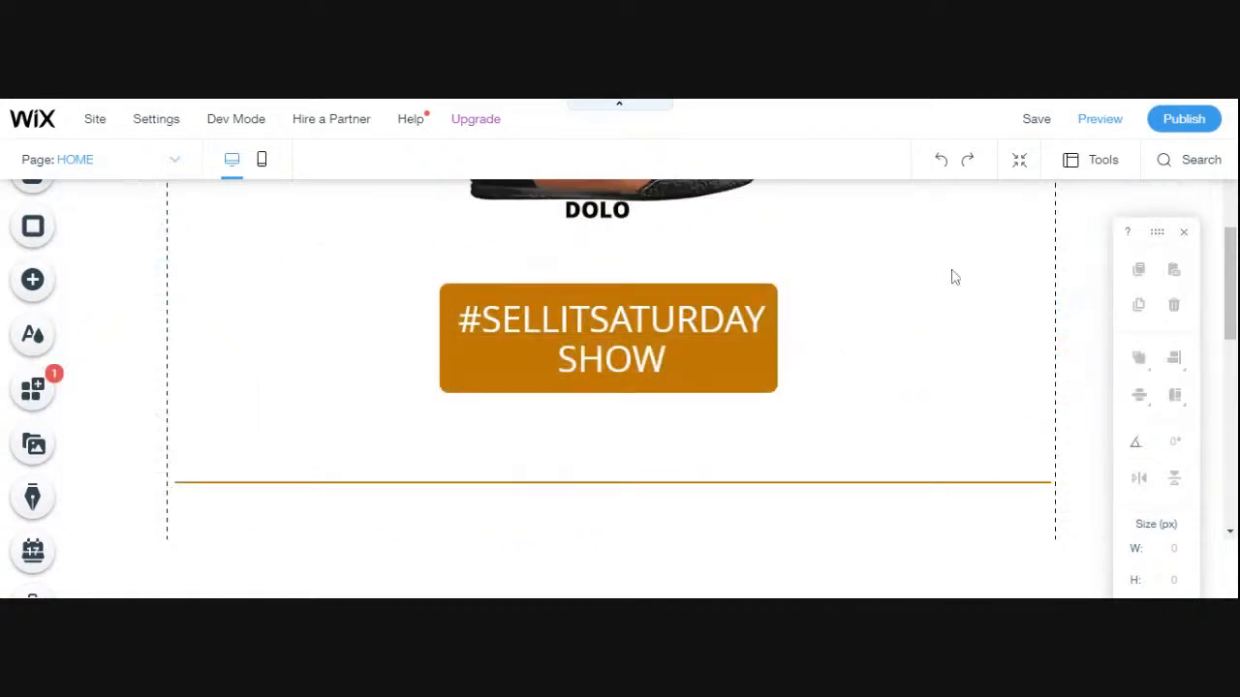
scroll(940, 341, up, 2)
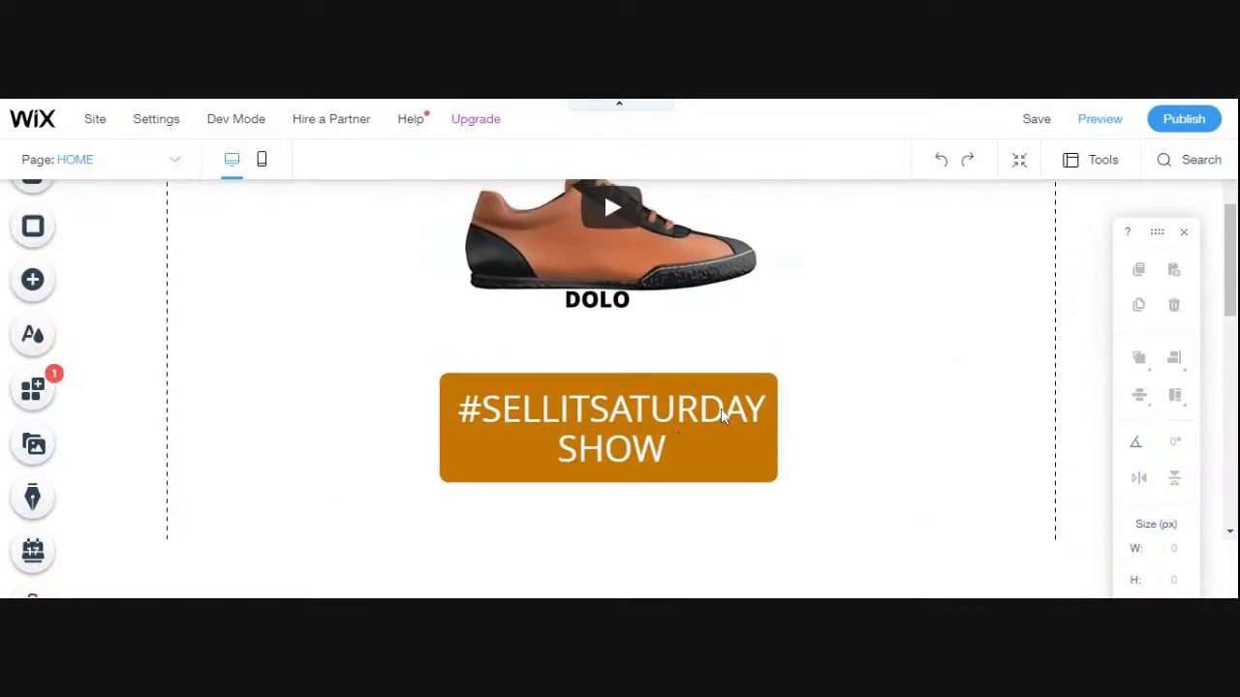
click(620, 422)
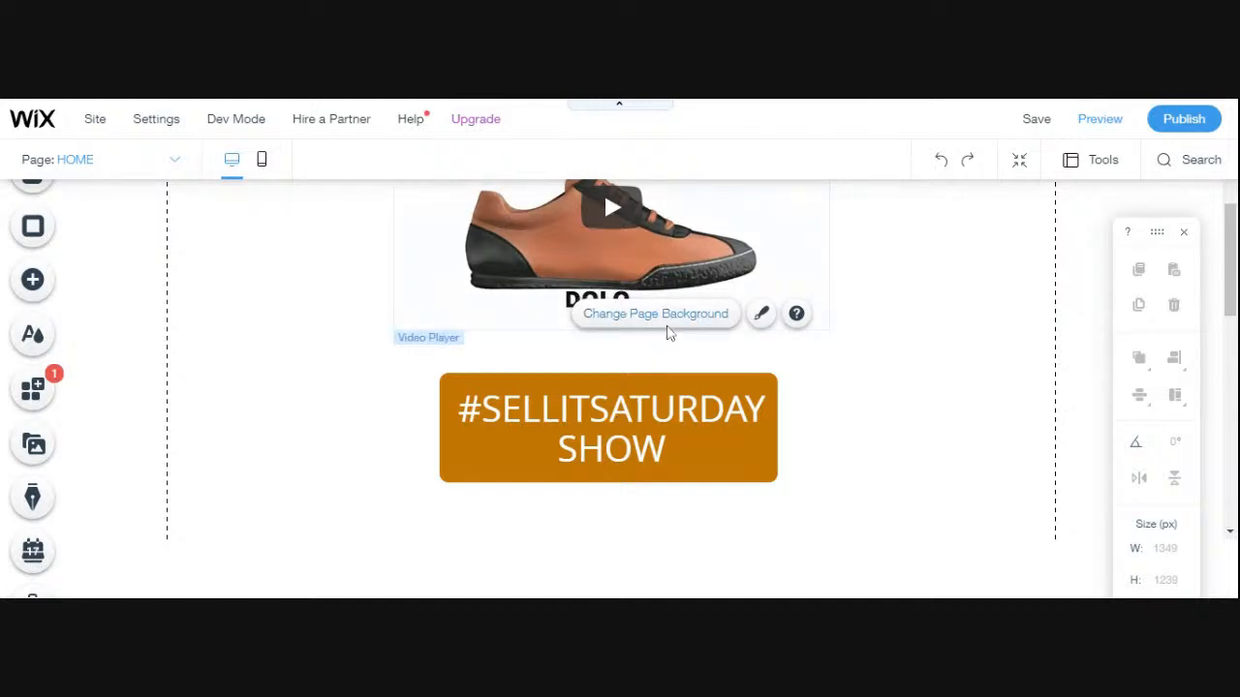
click(668, 324)
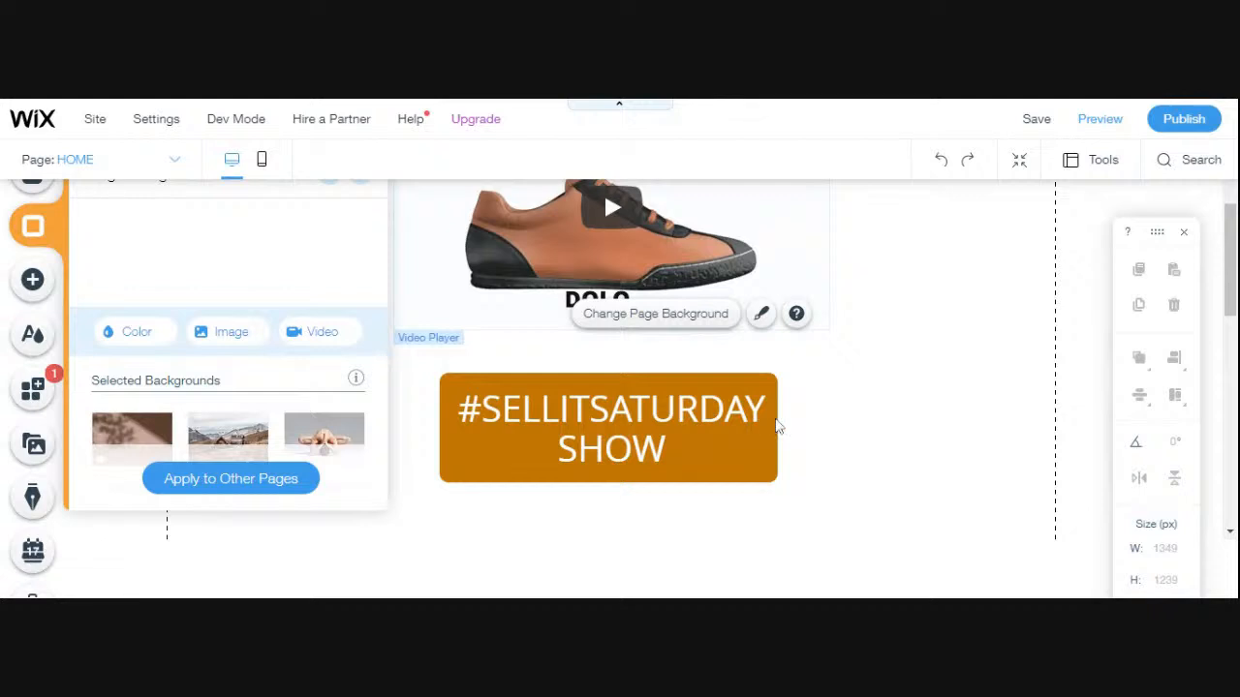
click(778, 426)
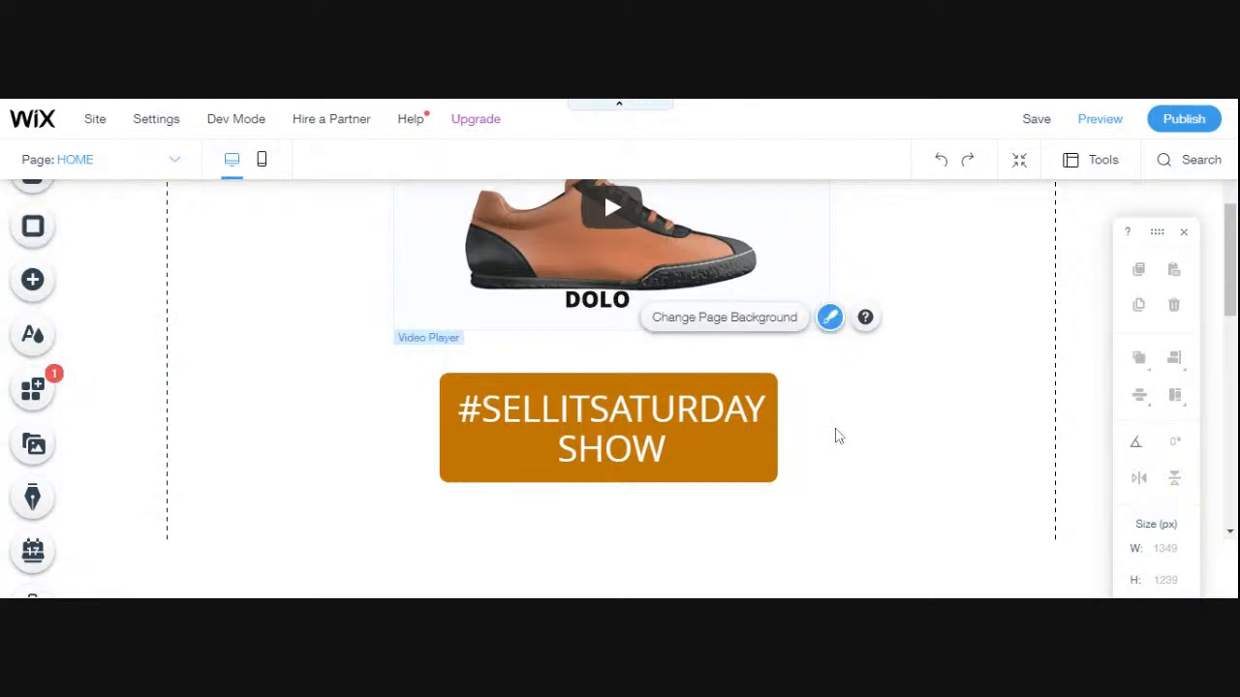
scroll(838, 436, down, 4)
scroll(838, 436, up, 4)
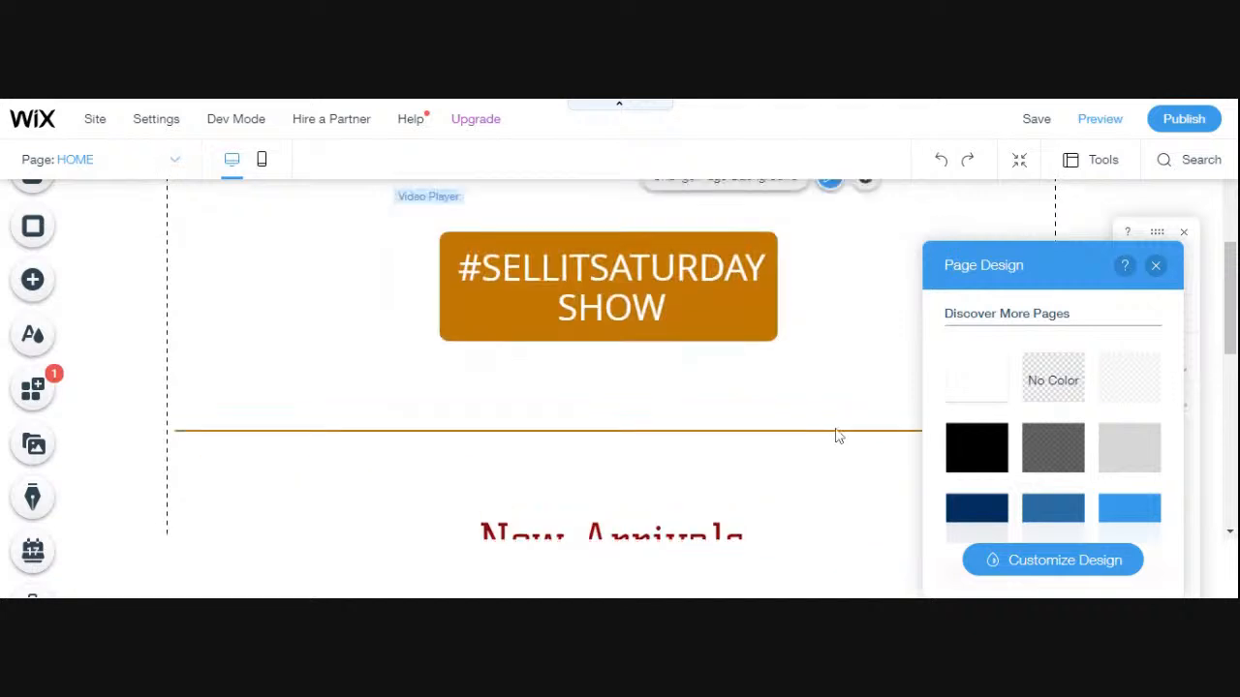
click(1183, 232)
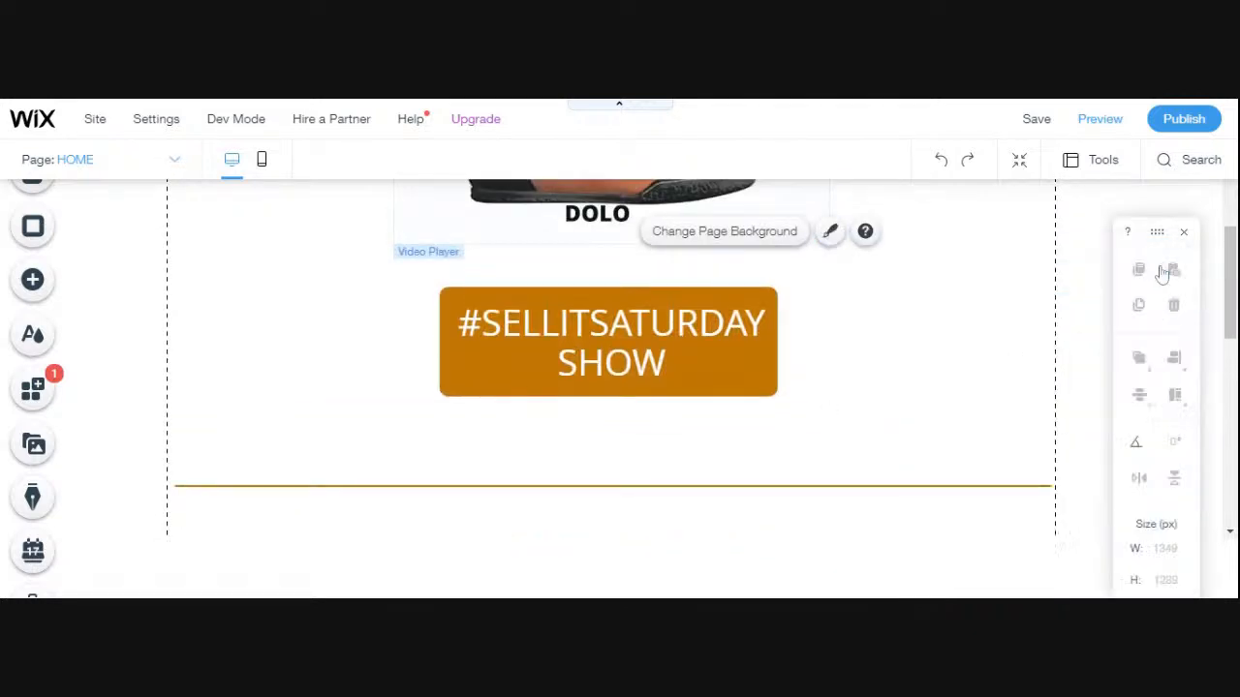
- Set the end month of the countdown clock below the shoe video to March
click(656, 383)
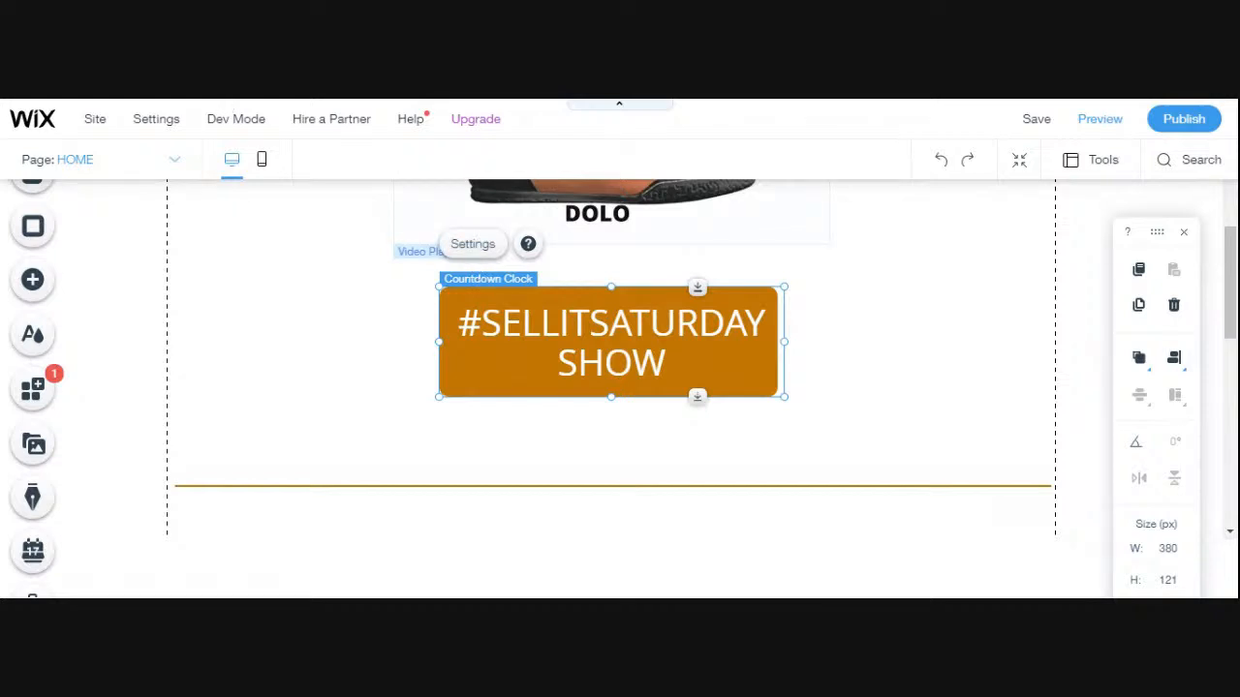
click(475, 255)
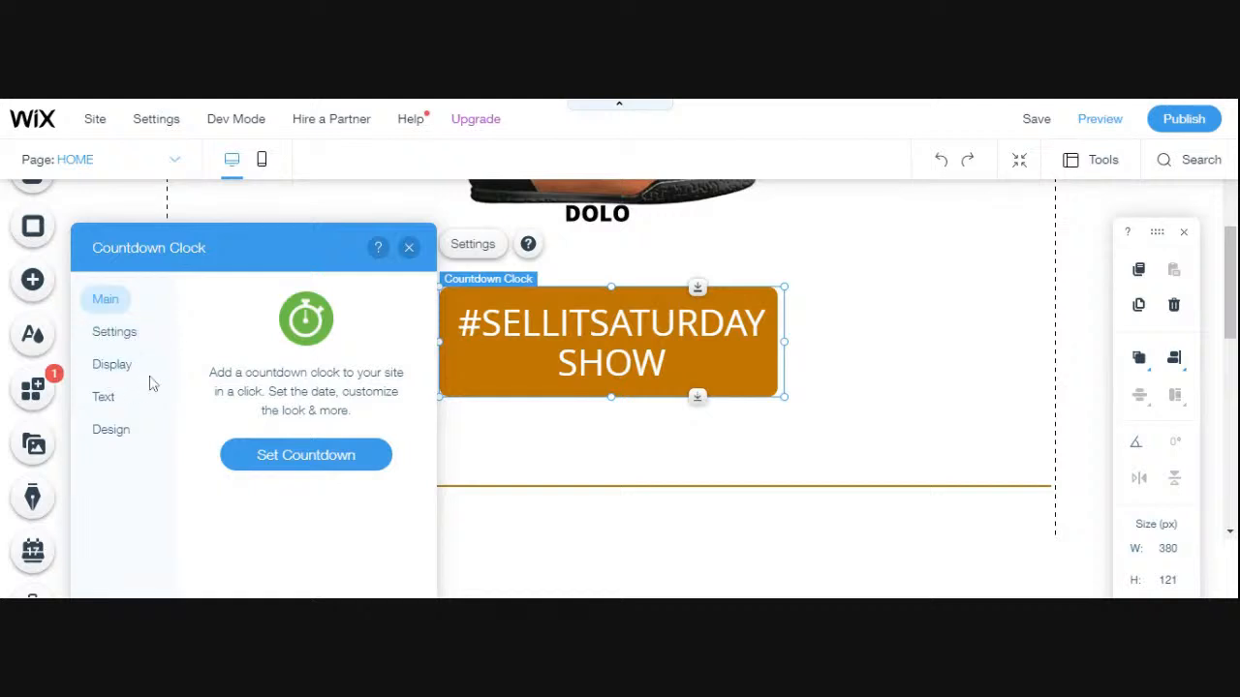
click(304, 462)
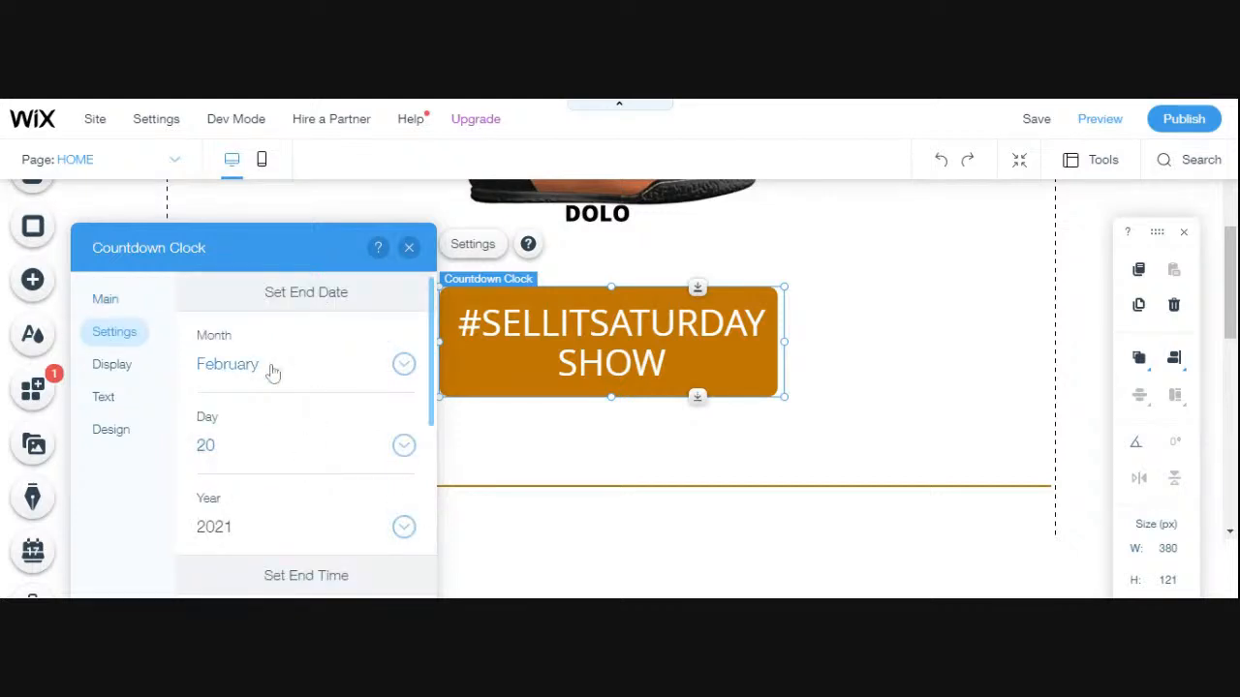
scroll(339, 469, down, 1)
scroll(339, 471, down, 4)
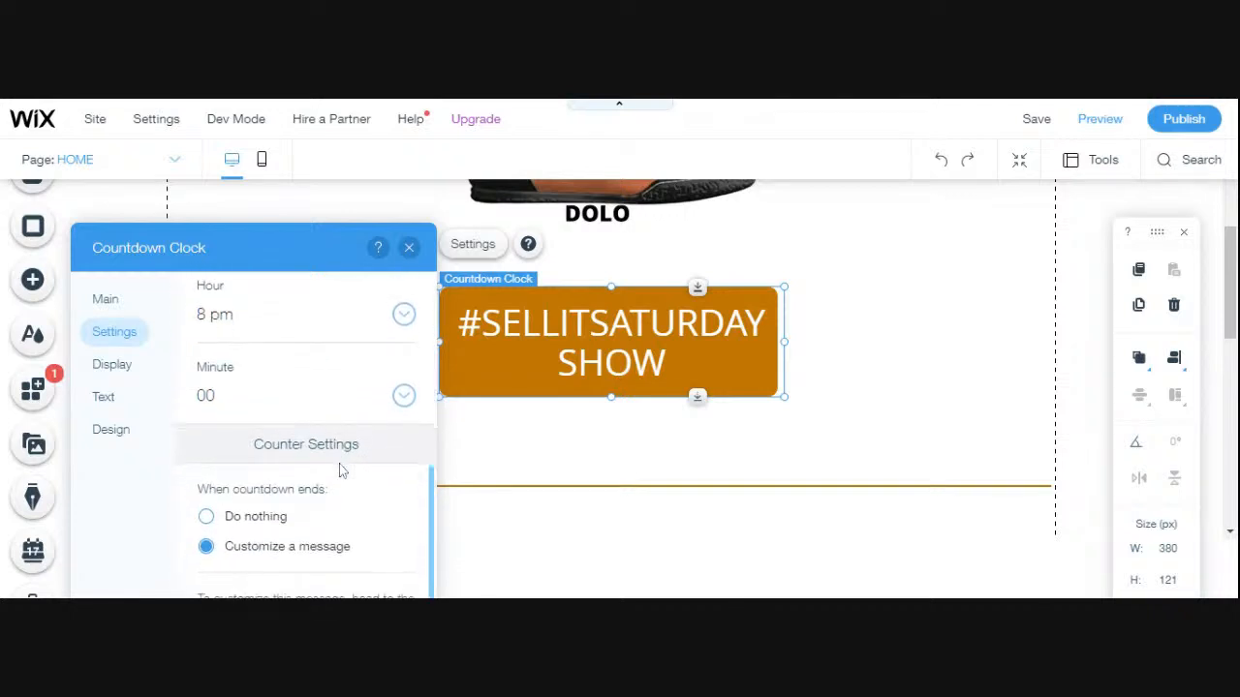
scroll(340, 471, up, 1)
scroll(340, 471, down, 1)
scroll(339, 470, up, 5)
drag(284, 254, 282, 212)
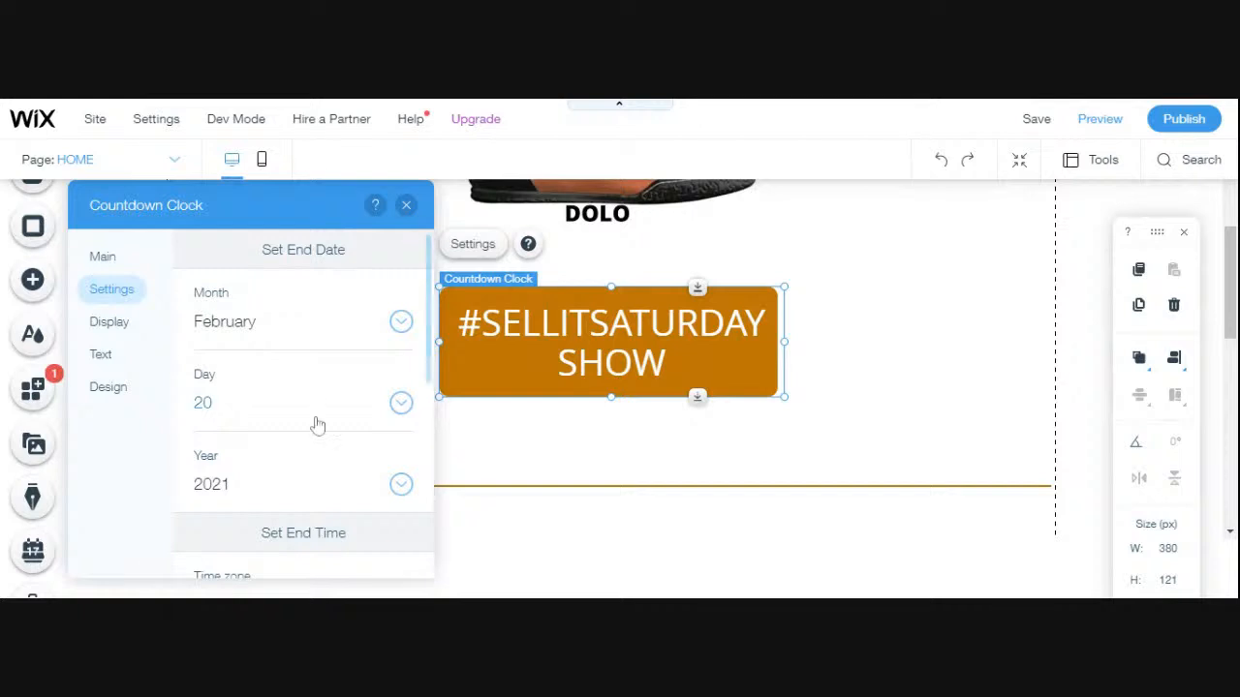
click(401, 321)
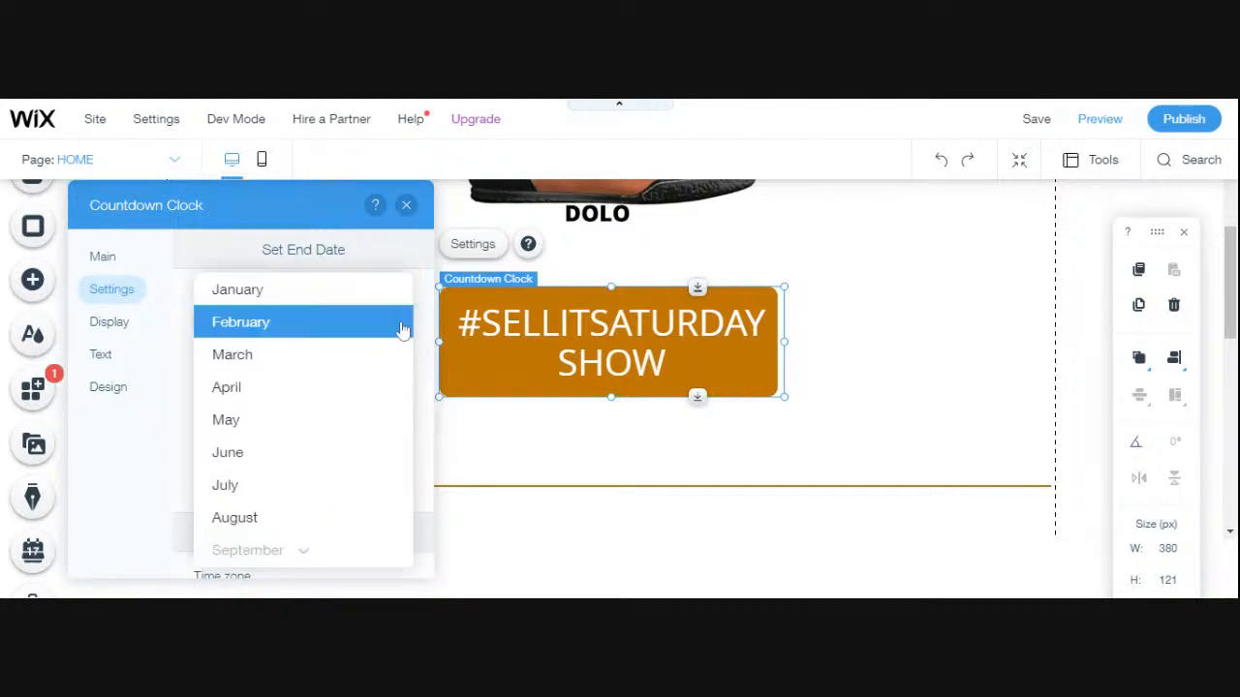
click(329, 360)
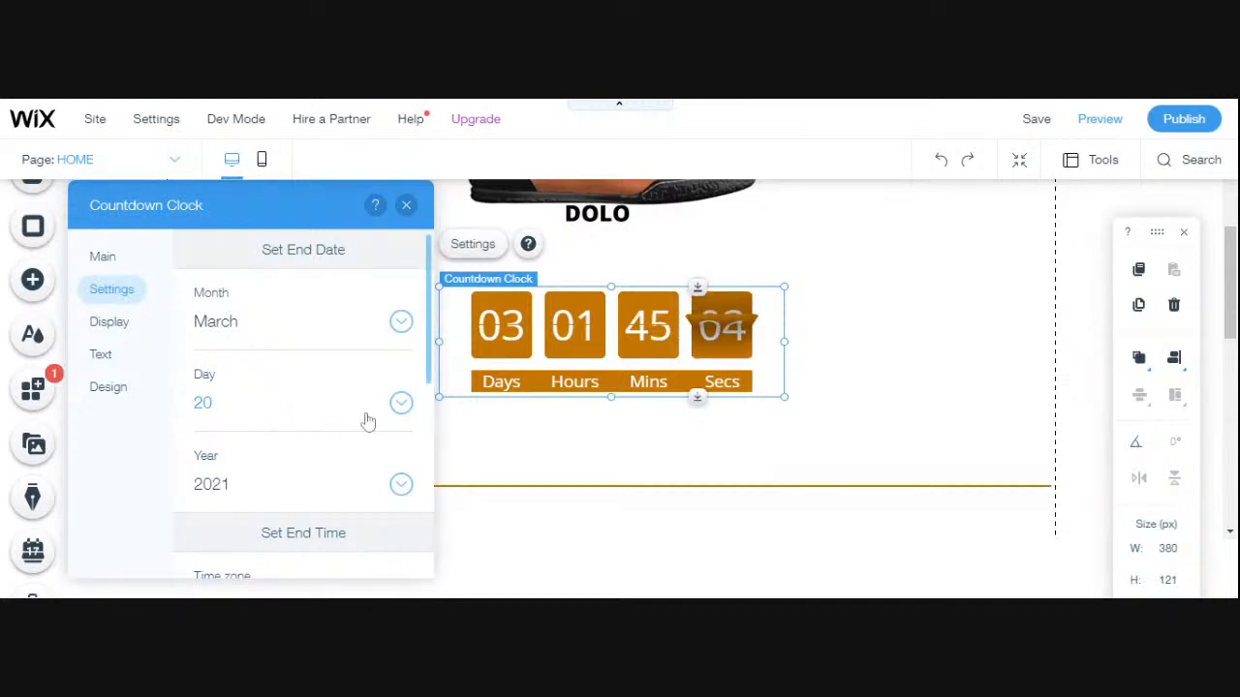
- Review the clock's end time and counter settings, then its counter labels and end message text
scroll(363, 422, down, 2)
scroll(363, 422, down, 2)
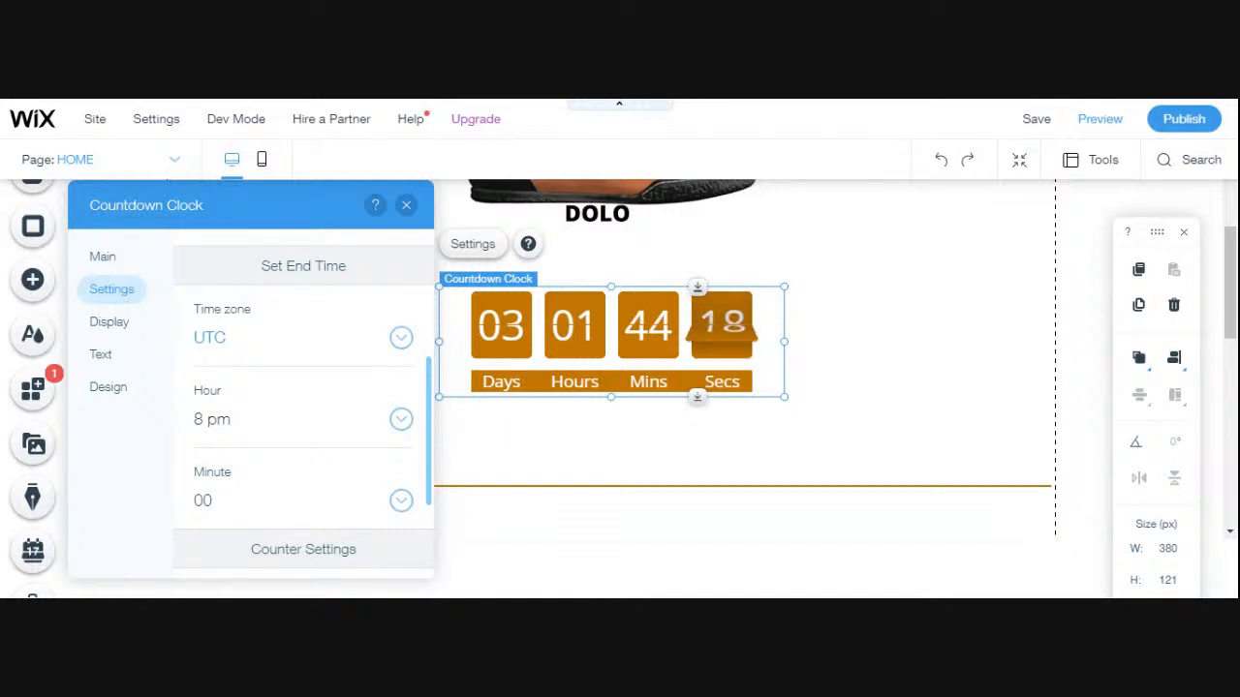
scroll(341, 386, down, 2)
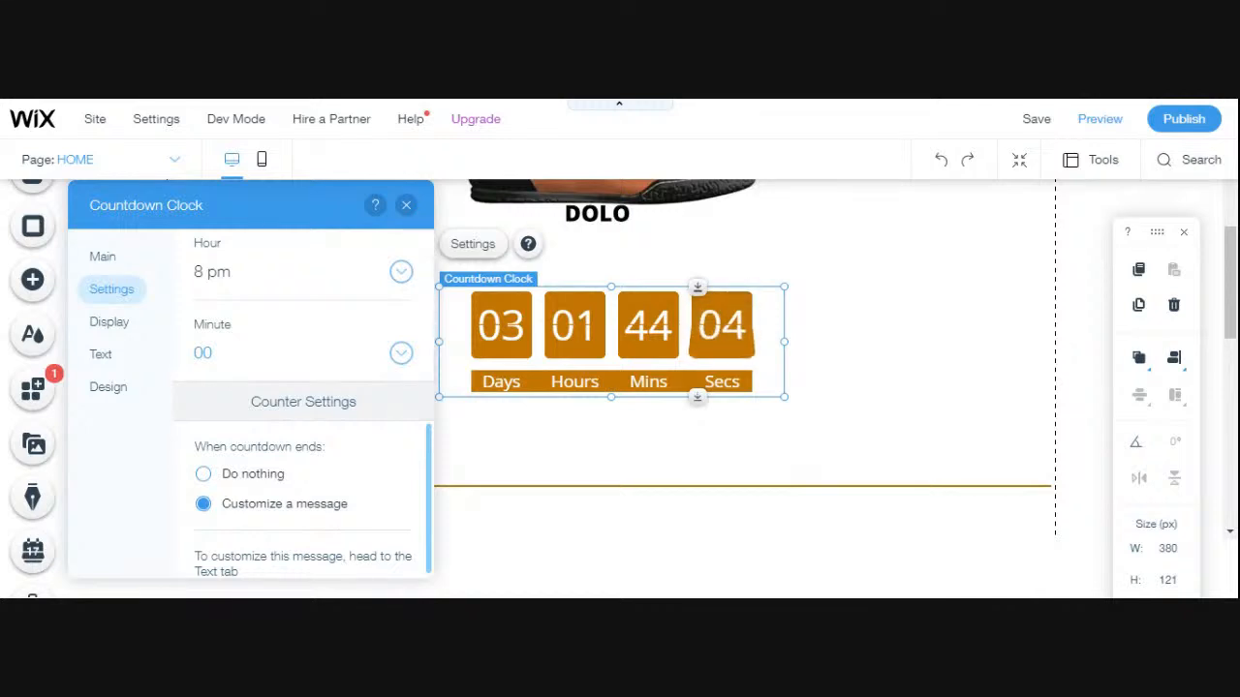
scroll(362, 332, up, 3)
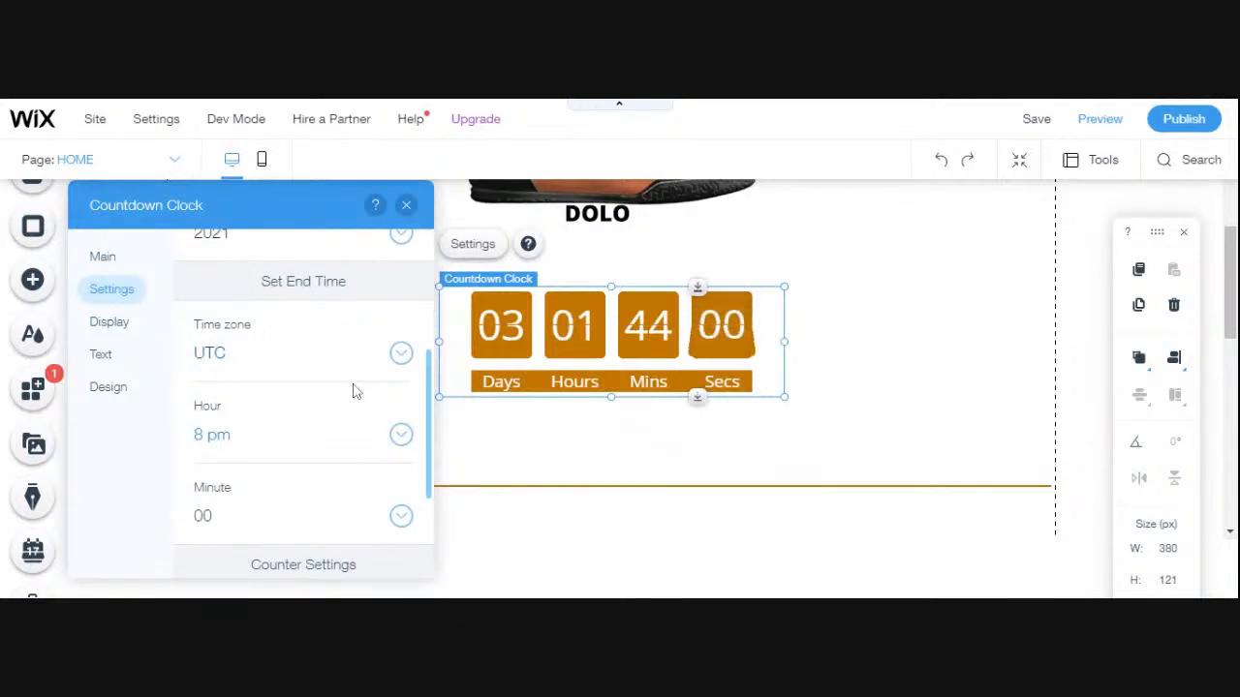
scroll(351, 393, up, 2)
scroll(356, 397, down, 1)
scroll(356, 397, down, 2)
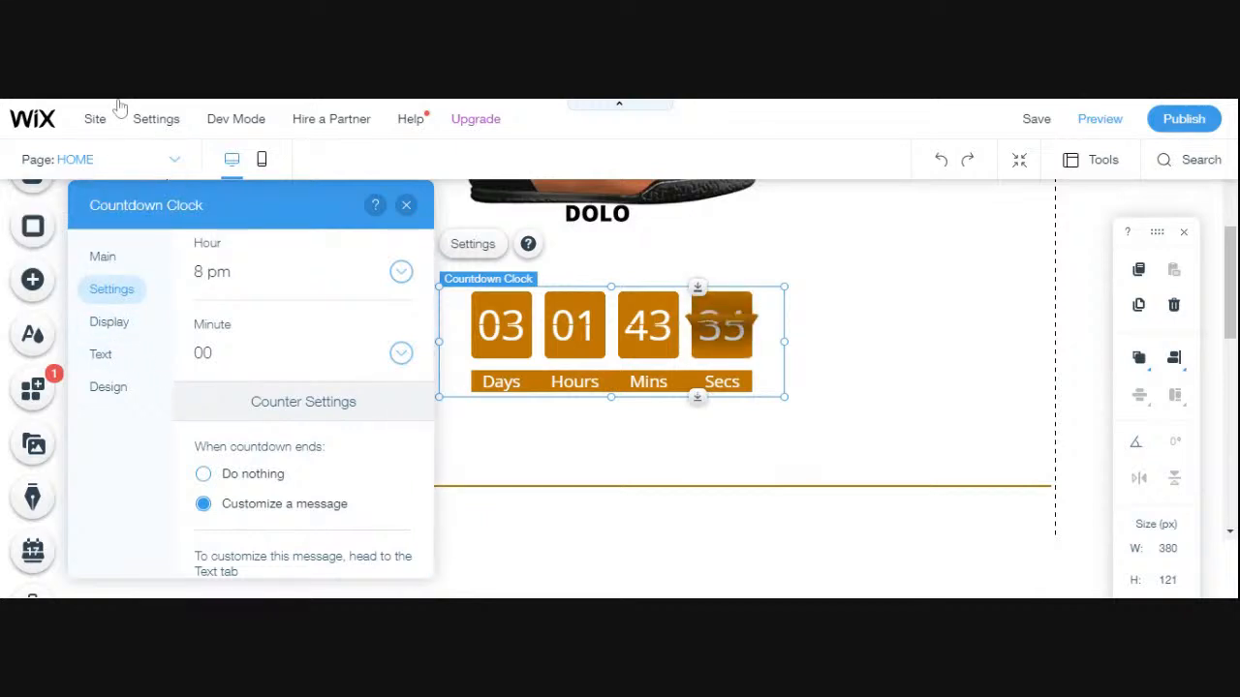
click(102, 356)
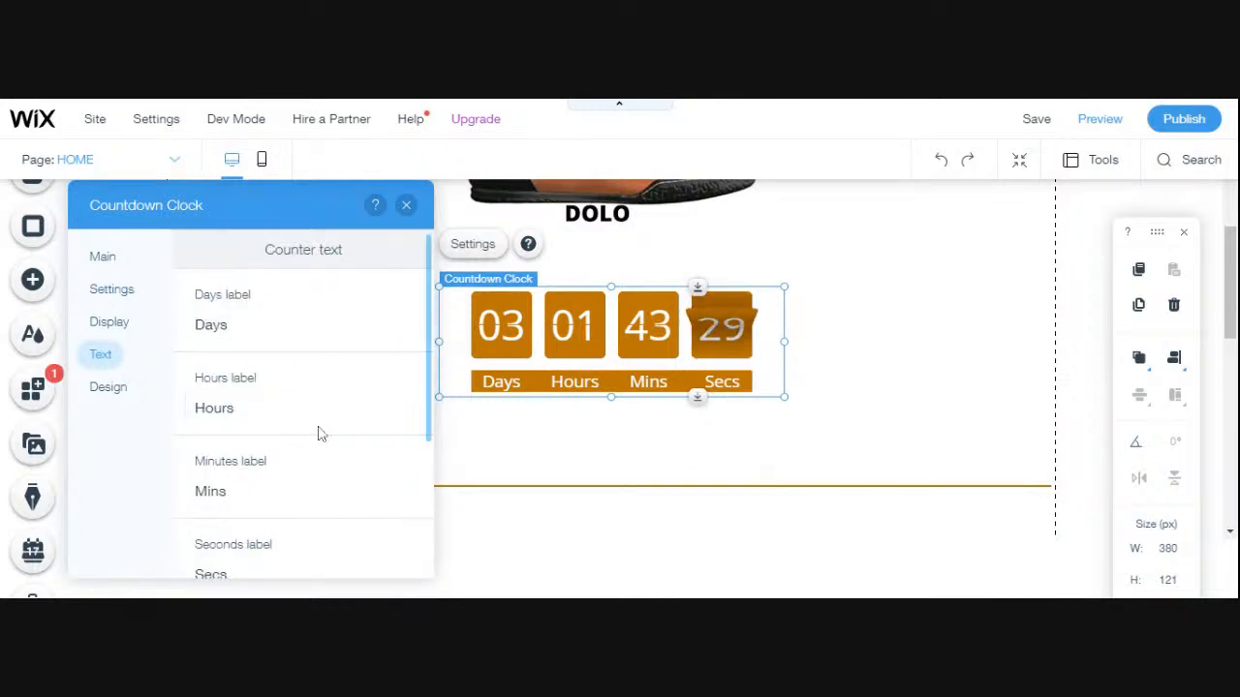
scroll(320, 436, down, 1)
scroll(319, 435, down, 1)
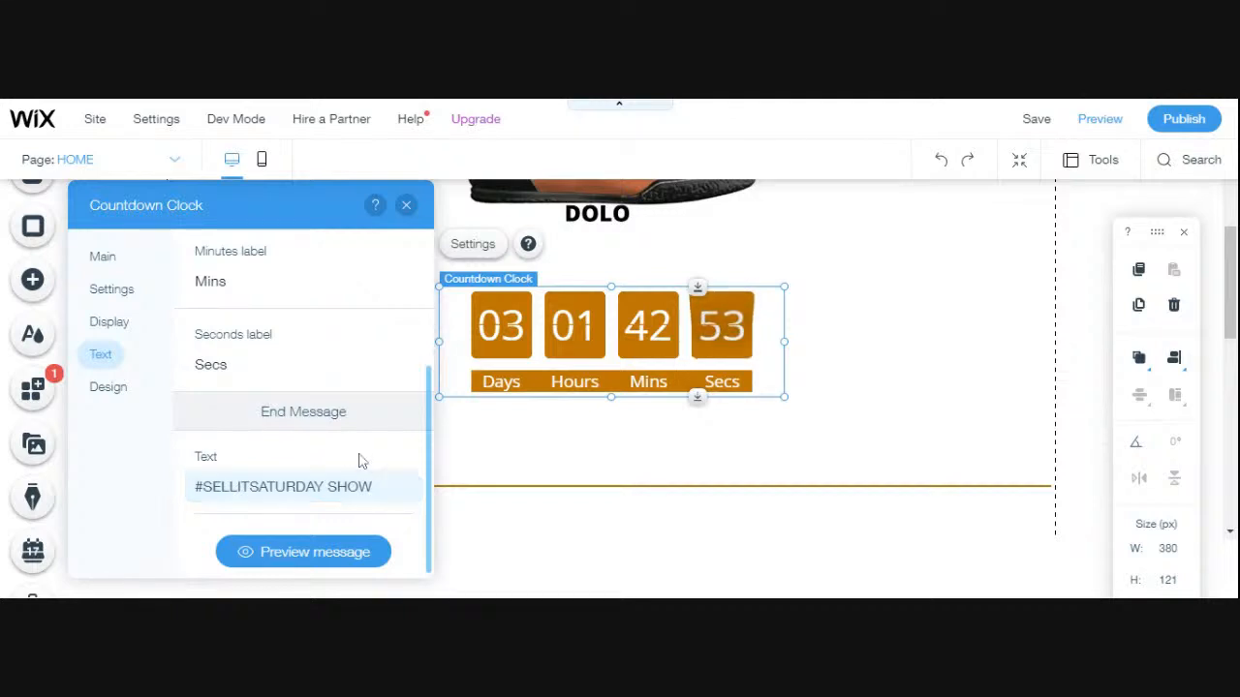
- Examine the clock's app styles and display options, then recheck its end date and end message text
click(110, 323)
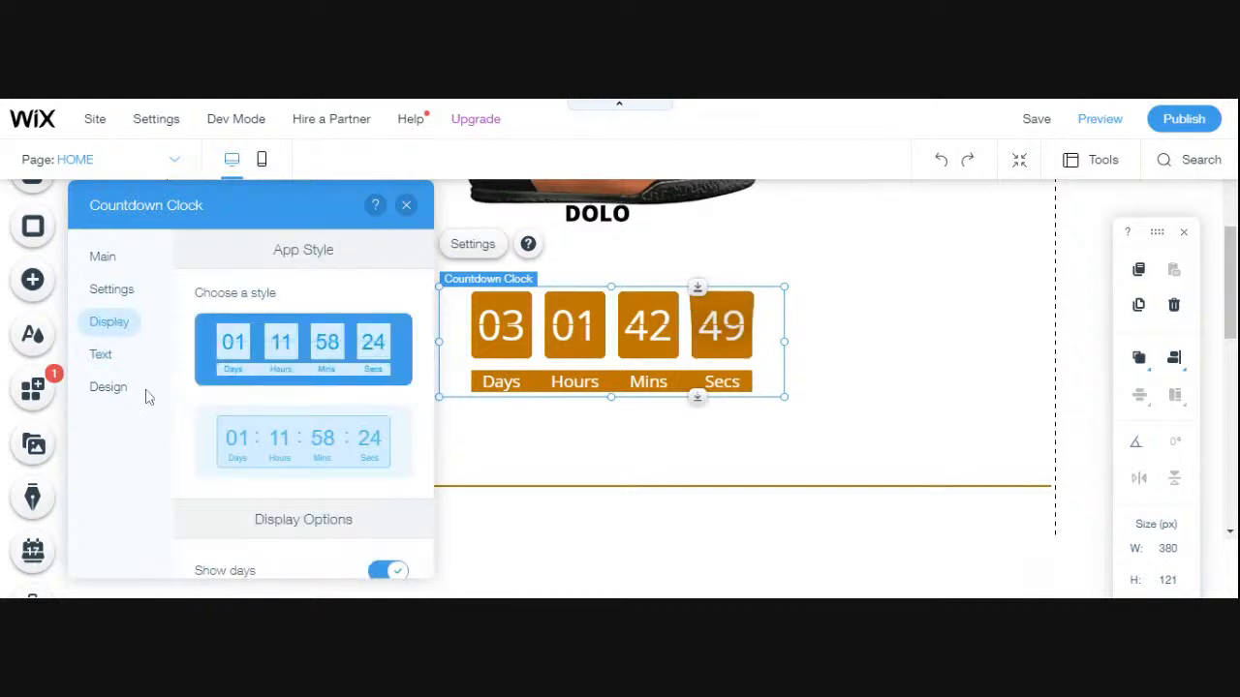
scroll(293, 411, down, 3)
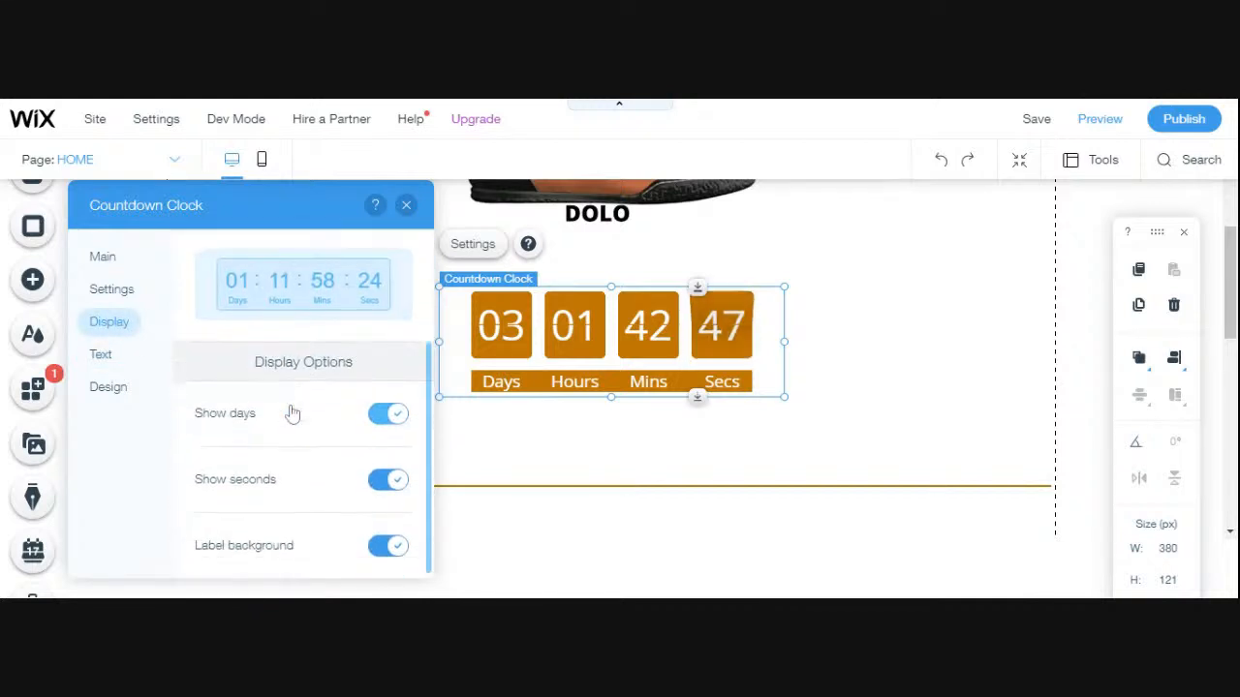
scroll(292, 413, up, 3)
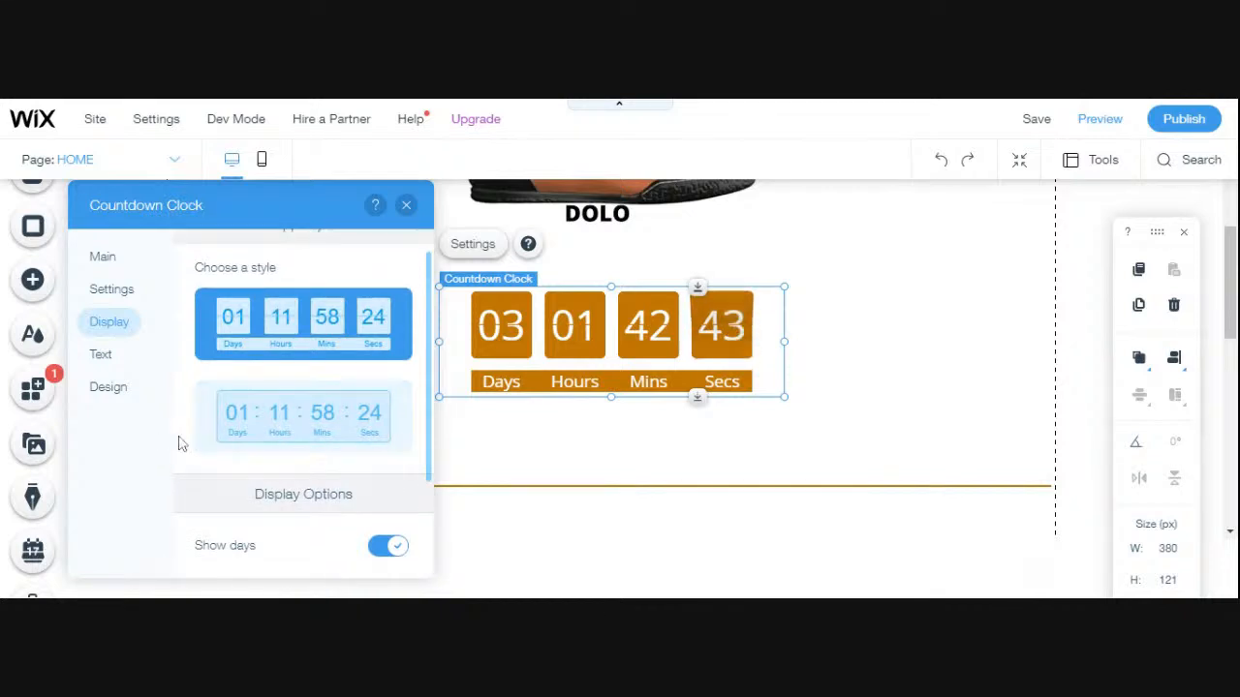
scroll(180, 436, down, 2)
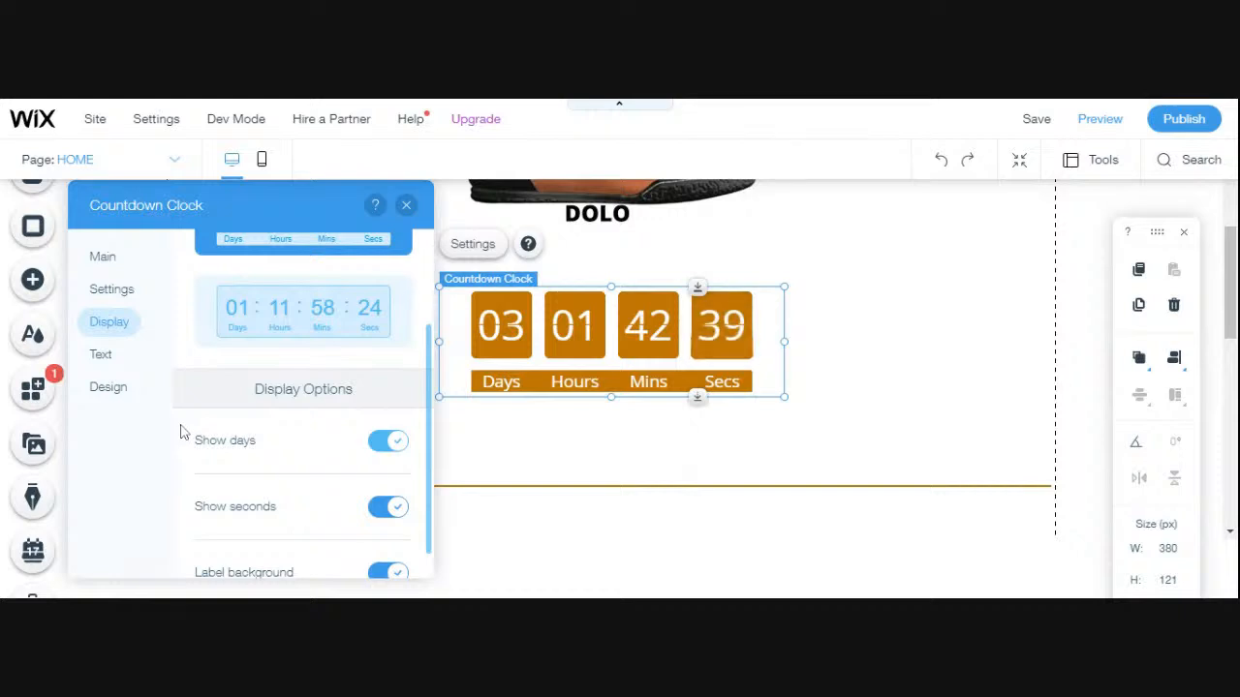
scroll(182, 431, up, 2)
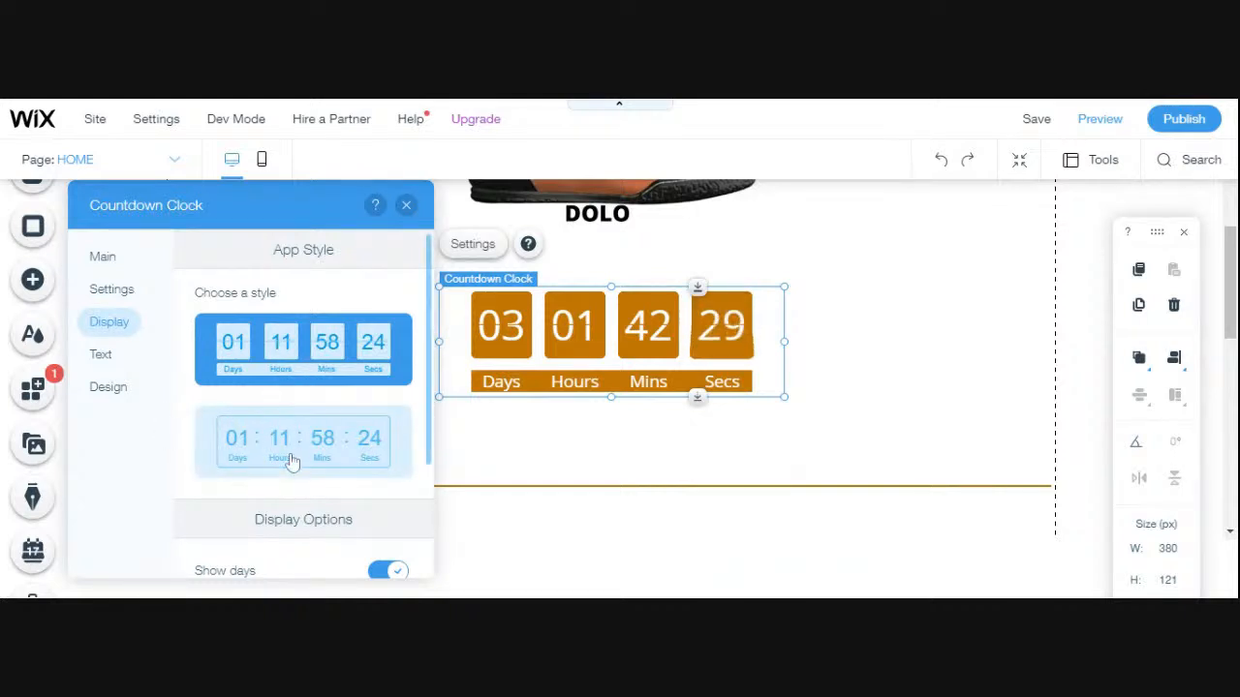
scroll(182, 446, down, 2)
scroll(182, 448, down, 1)
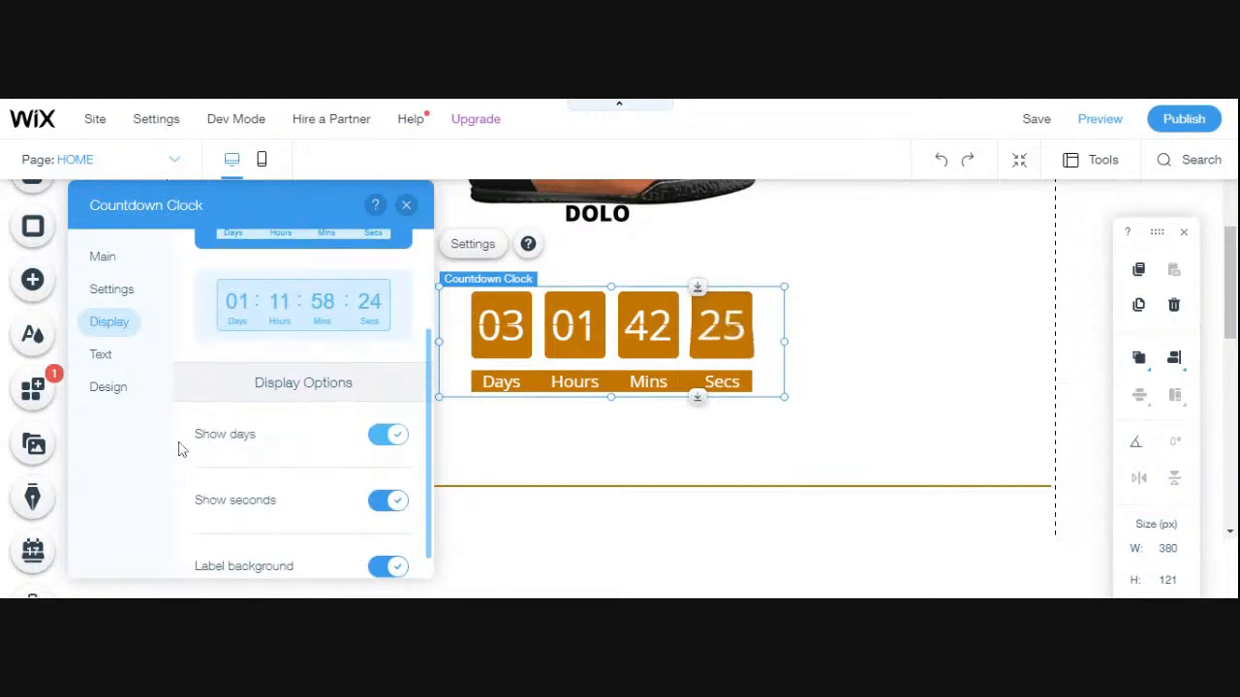
scroll(179, 449, down, 1)
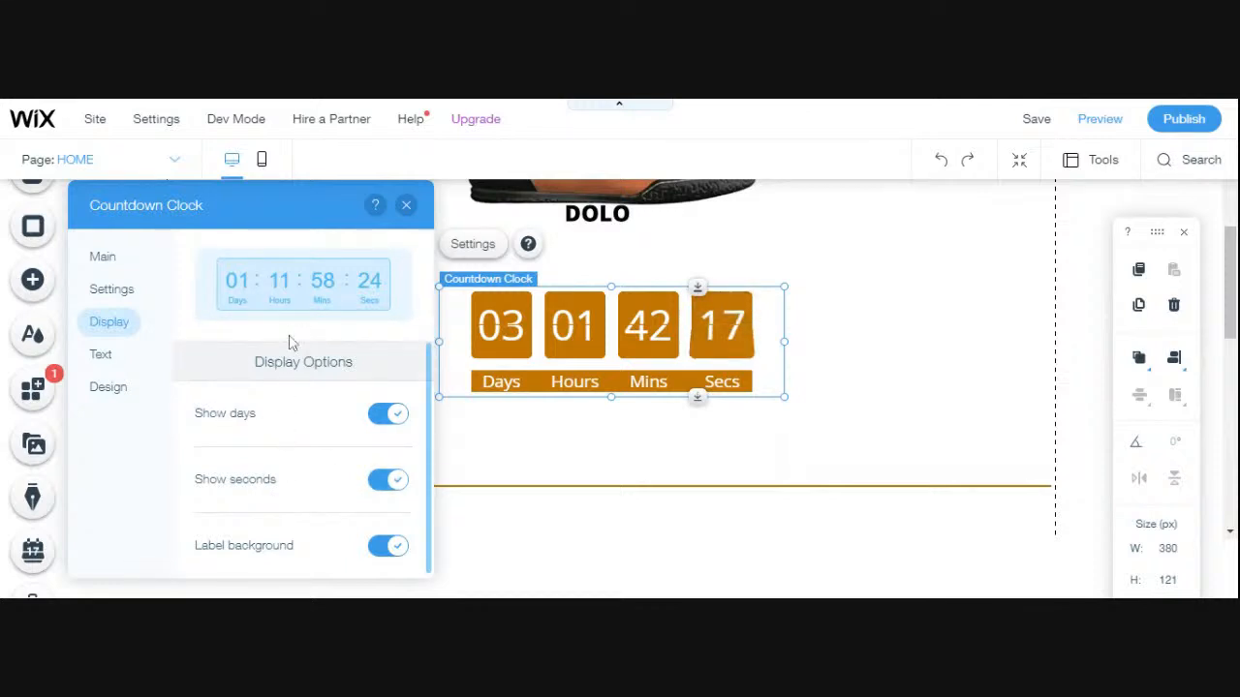
mouse_move(294, 213)
mouse_down()
mouse_move(296, 171)
mouse_move(299, 238)
mouse_move(300, 196)
mouse_up()
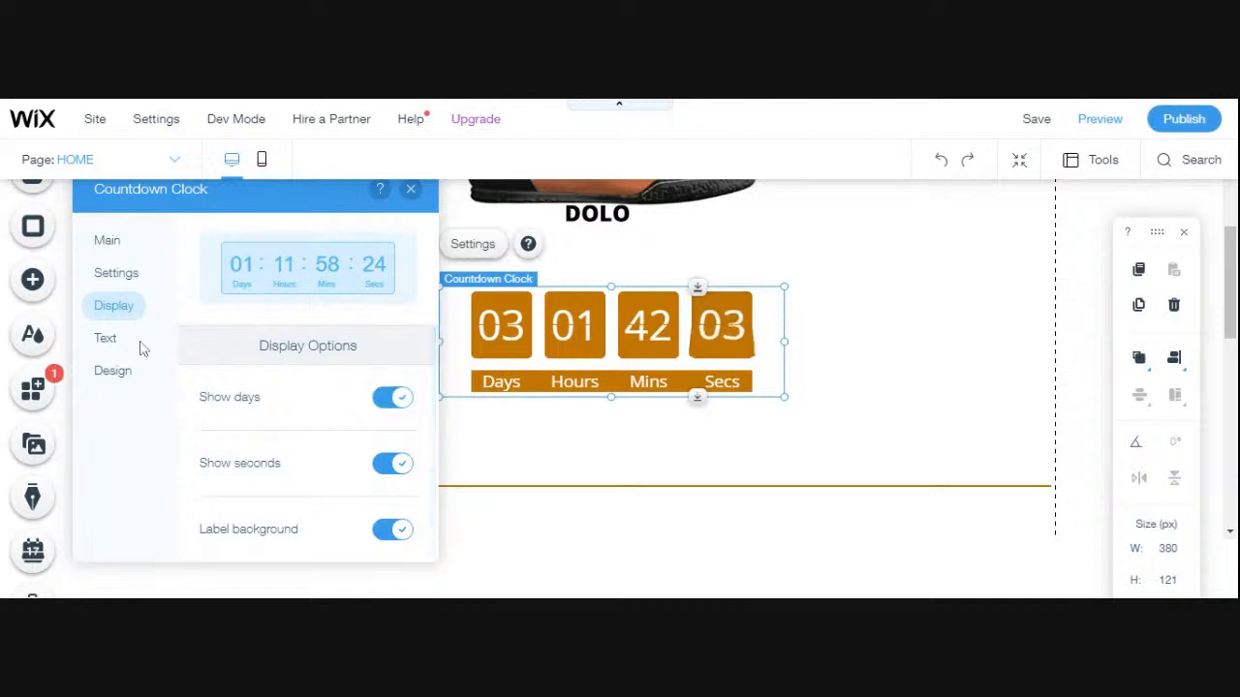
click(122, 273)
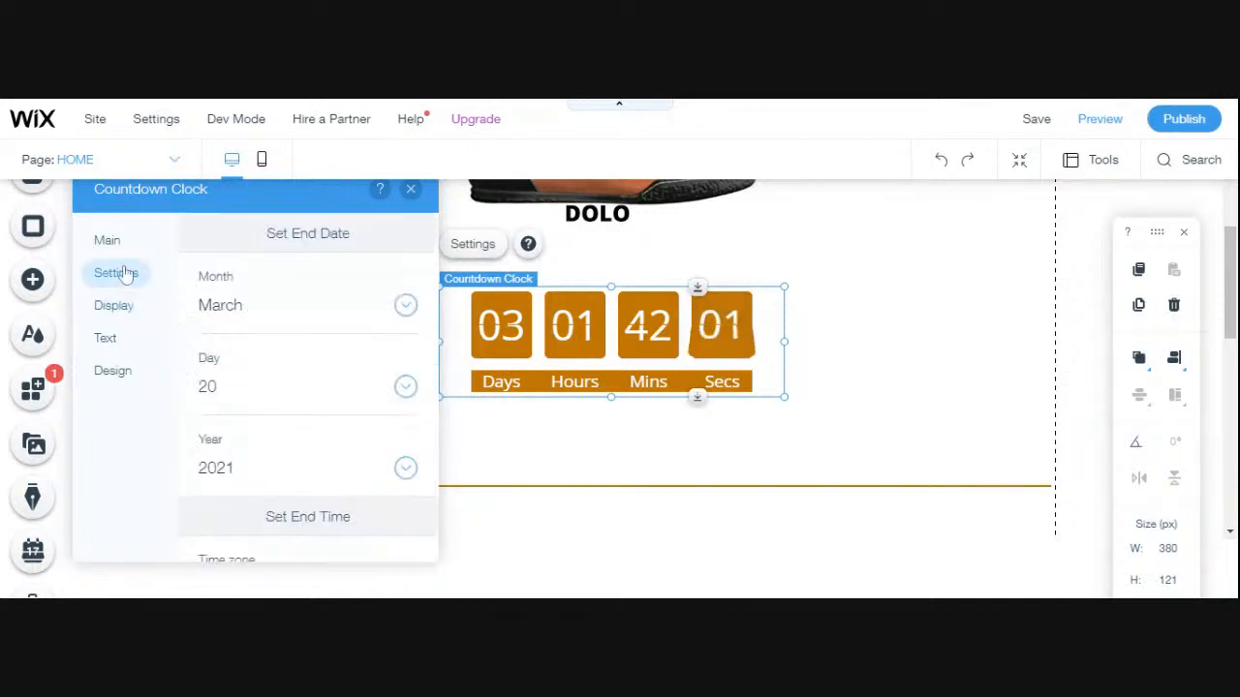
click(114, 341)
scroll(382, 438, down, 3)
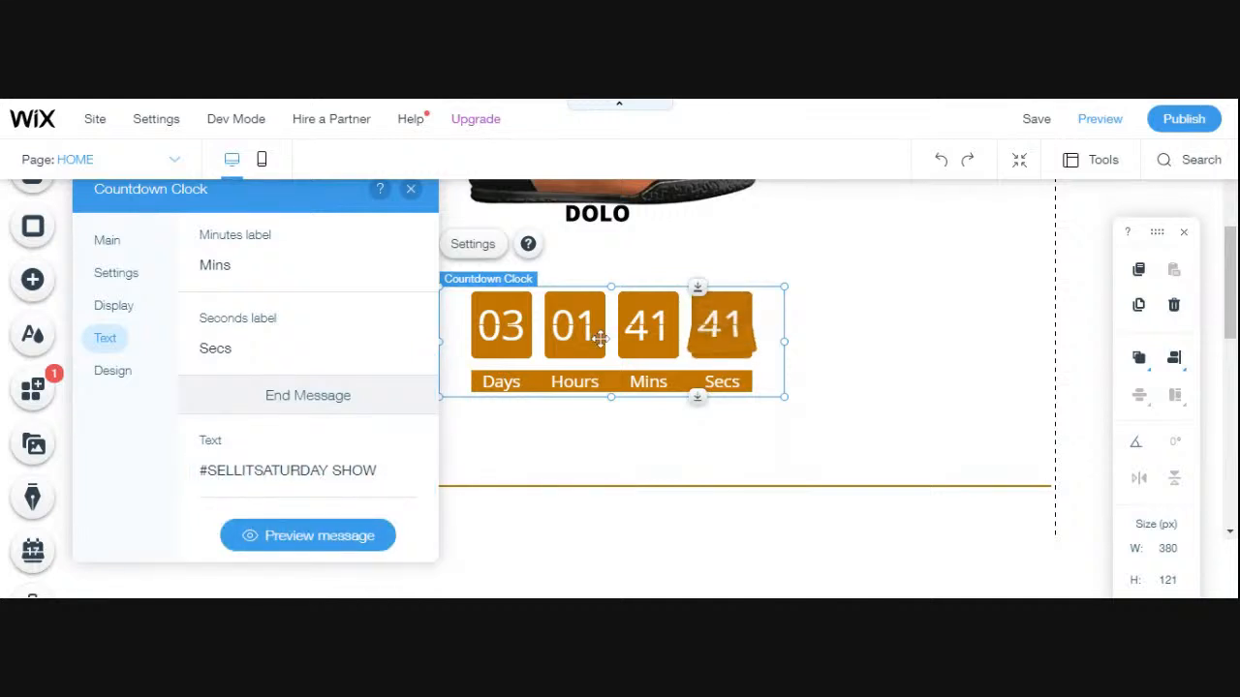
- Try a 24% opacity for the counter's background color and restore it to 100%
click(114, 371)
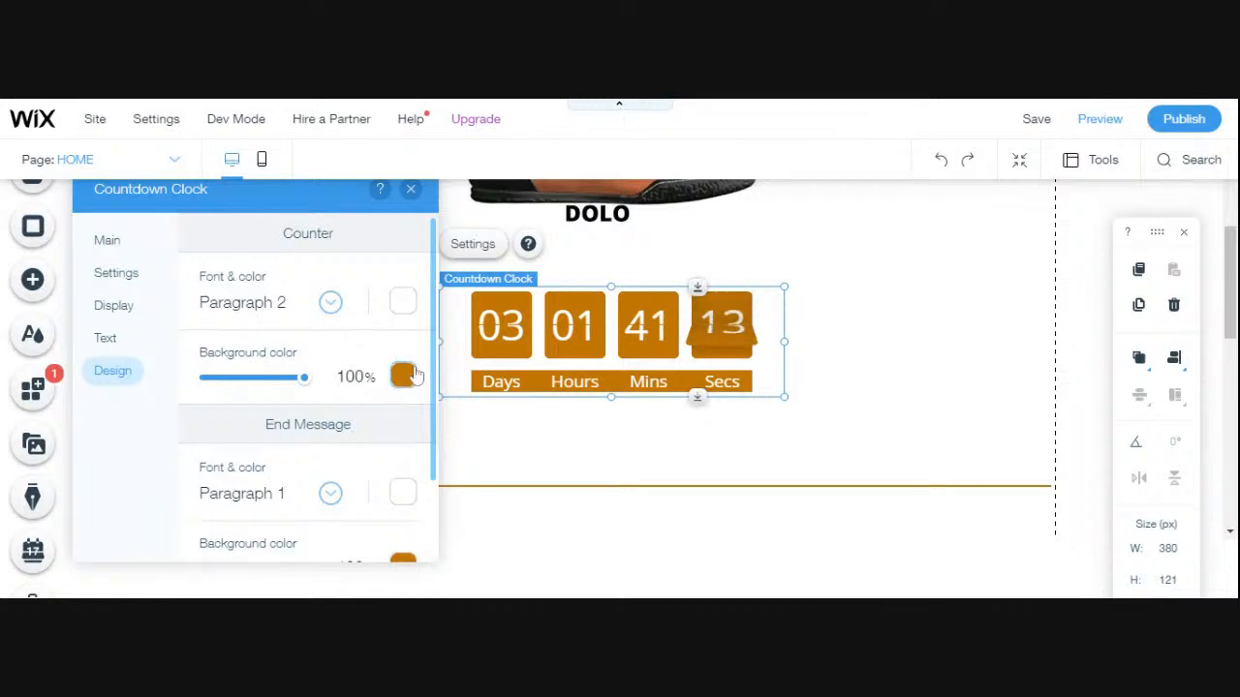
drag(303, 379, 232, 381)
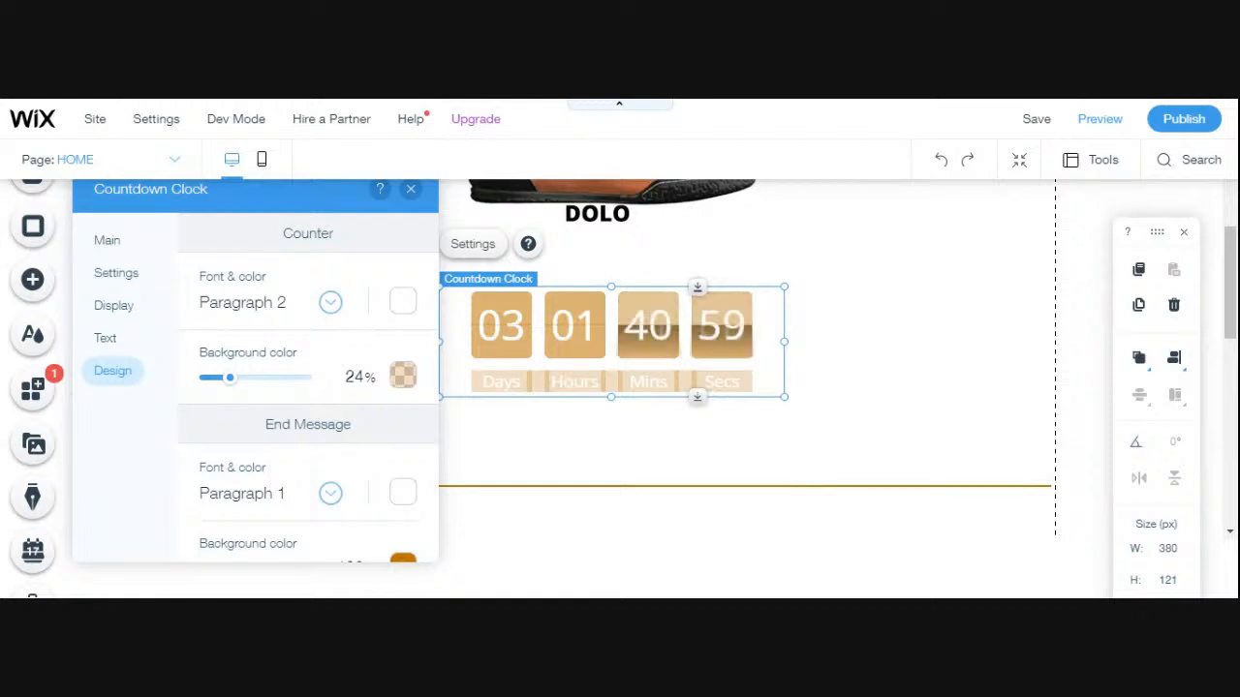
drag(236, 382, 319, 385)
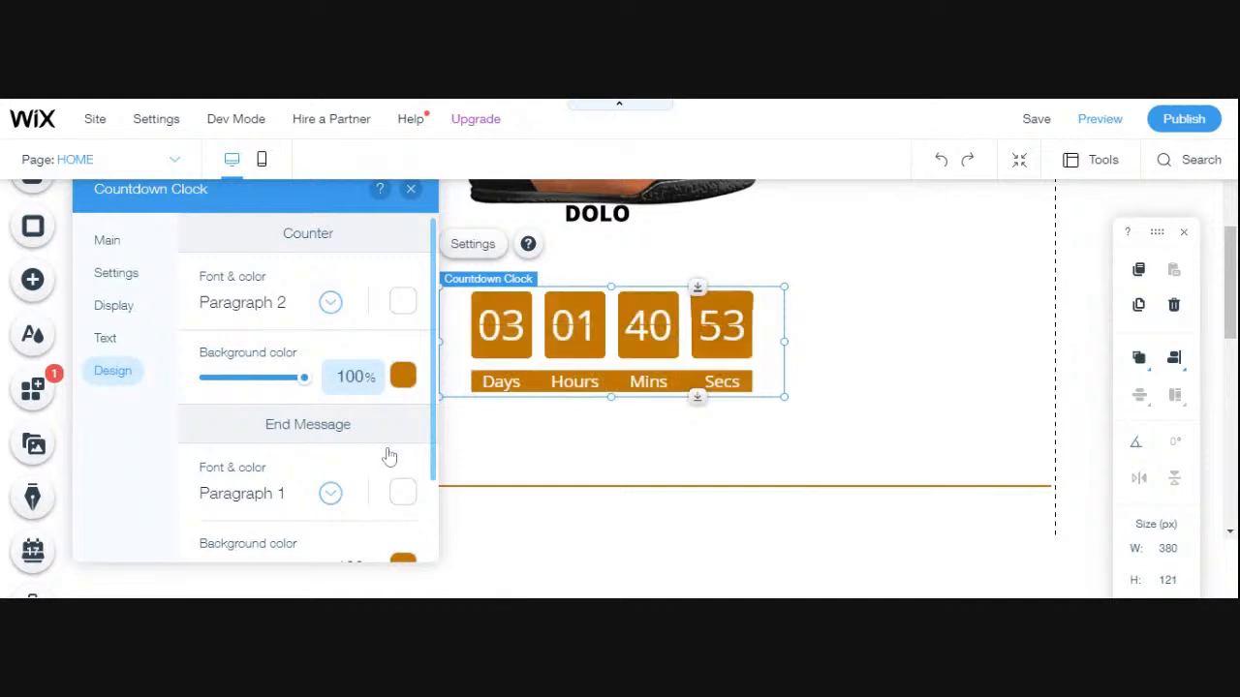
- Check the end message's font and background color settings, and close the clock's settings
scroll(354, 456, down, 1)
scroll(357, 457, up, 1)
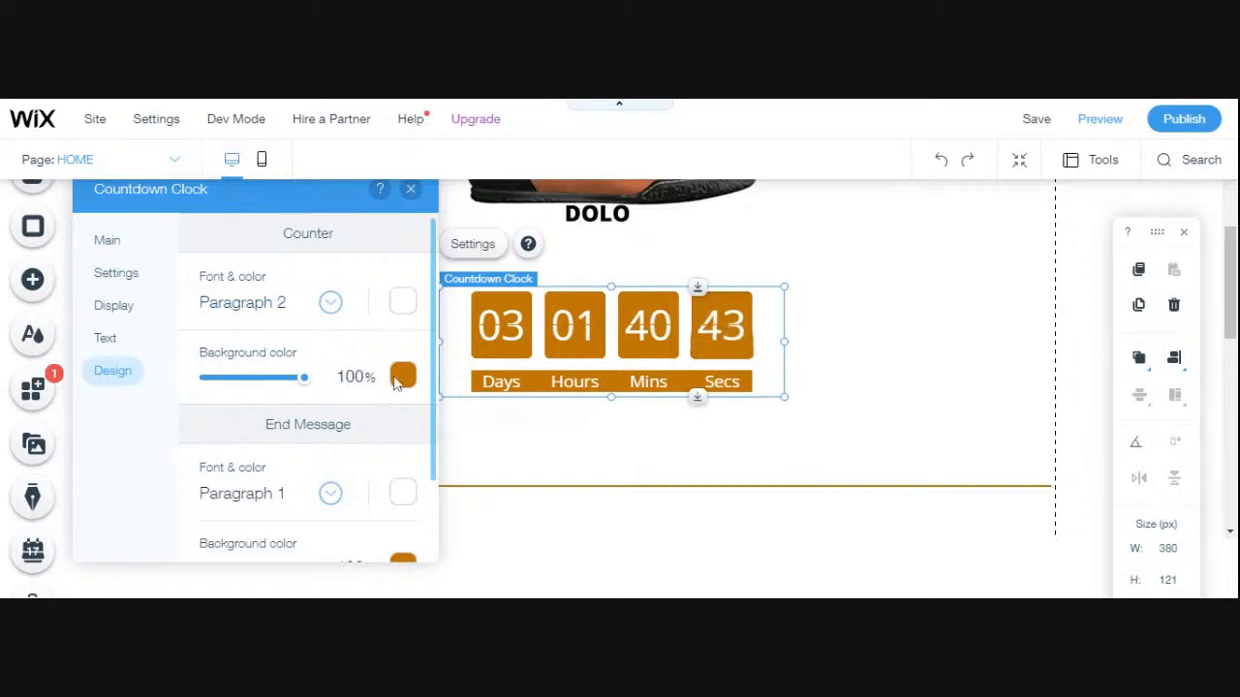
scroll(368, 429, down, 2)
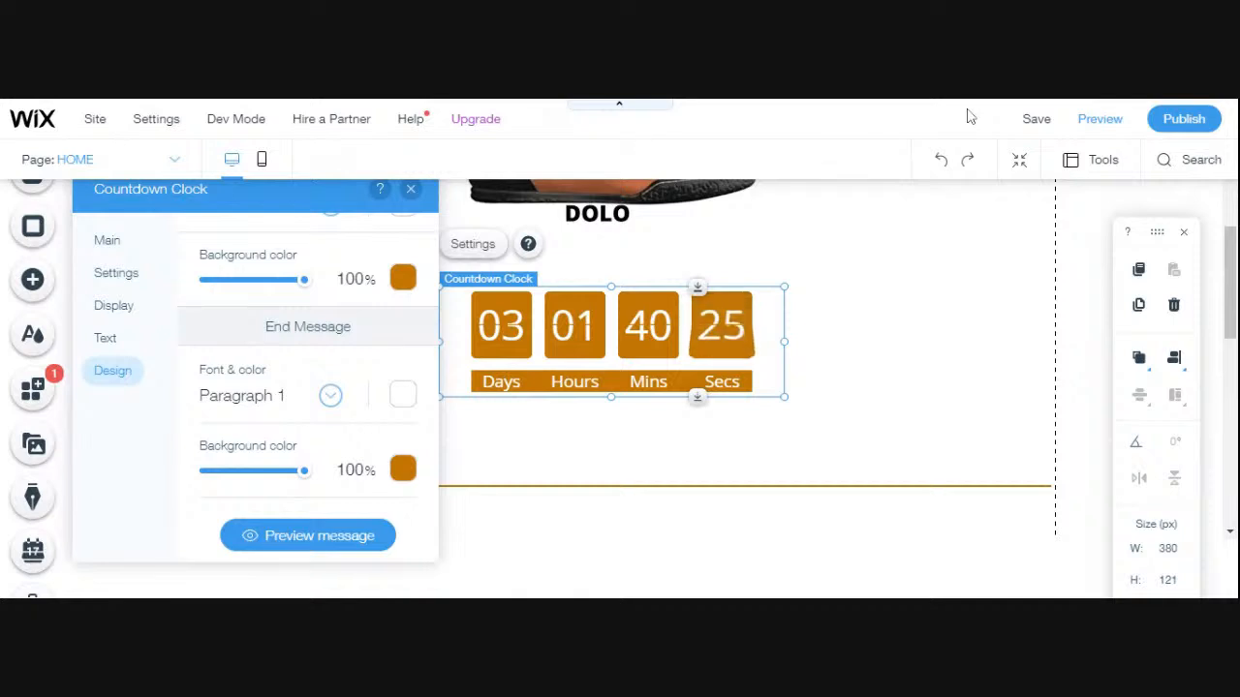
click(411, 191)
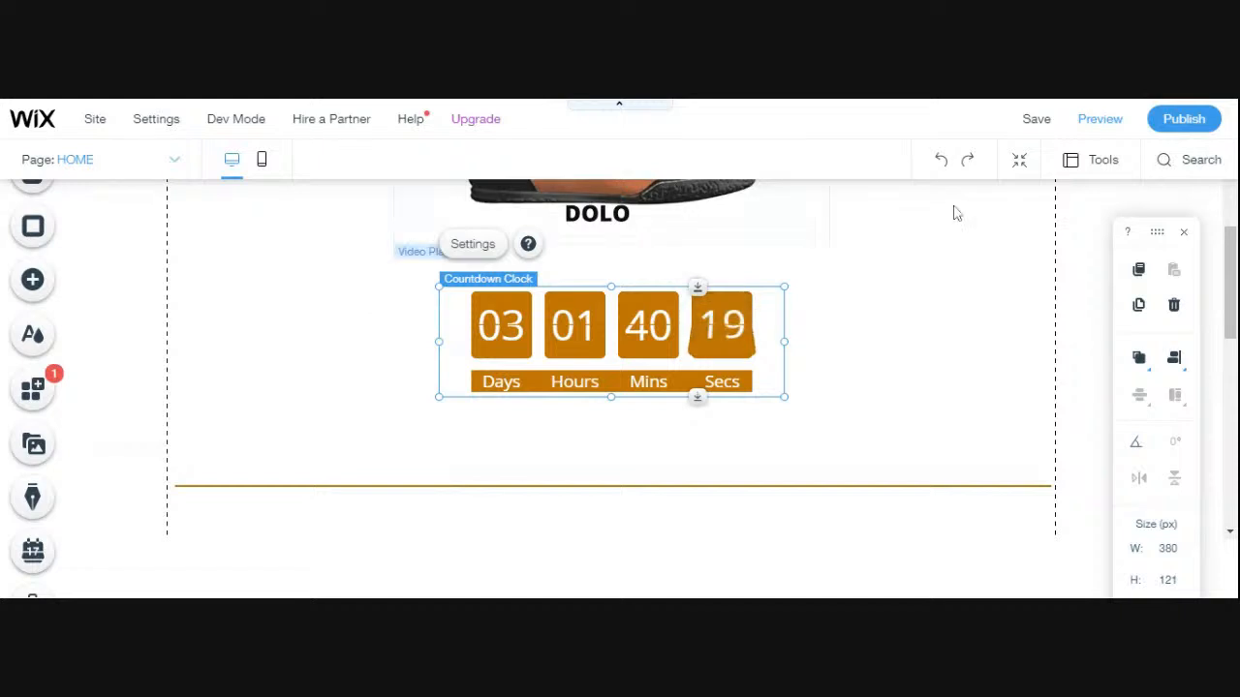
- Save the site and publish it, then return to the editor
click(1032, 130)
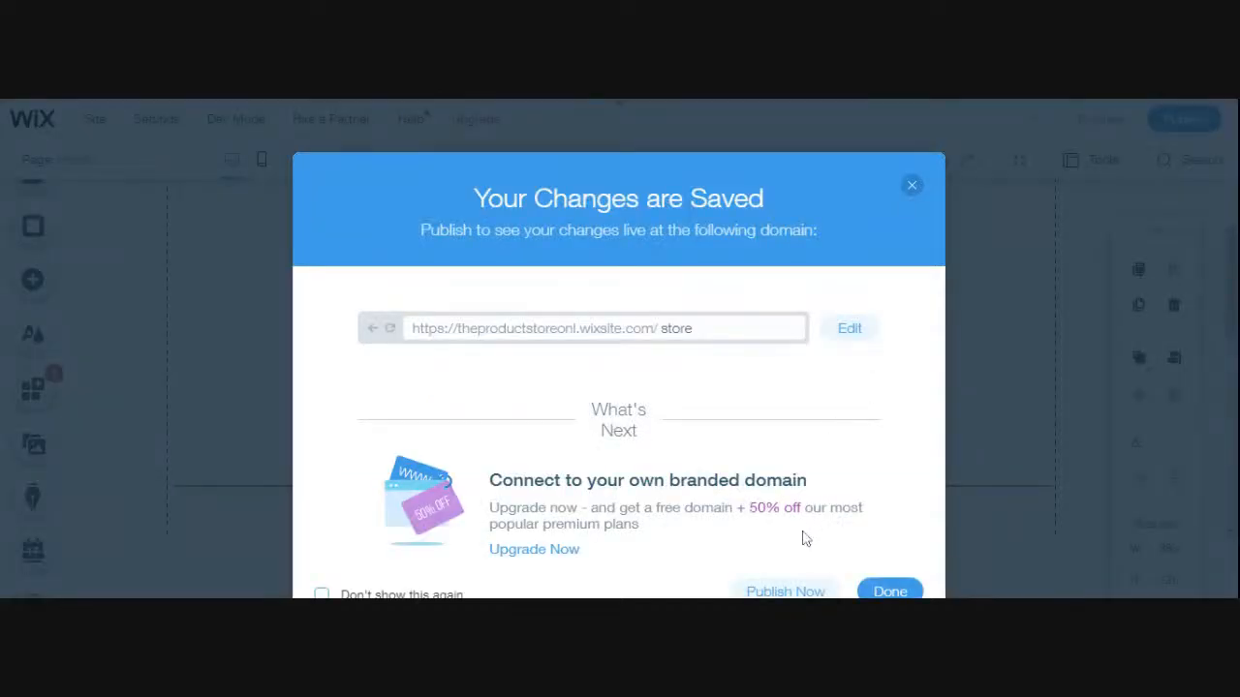
click(765, 593)
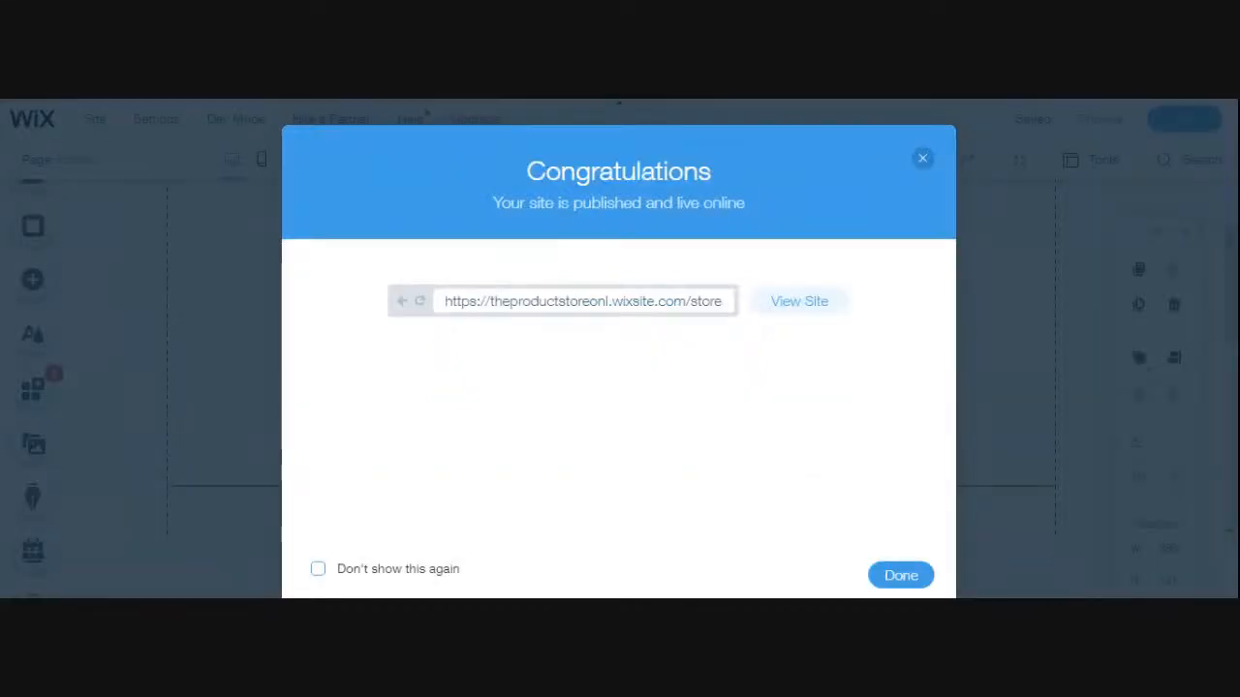
click(899, 577)
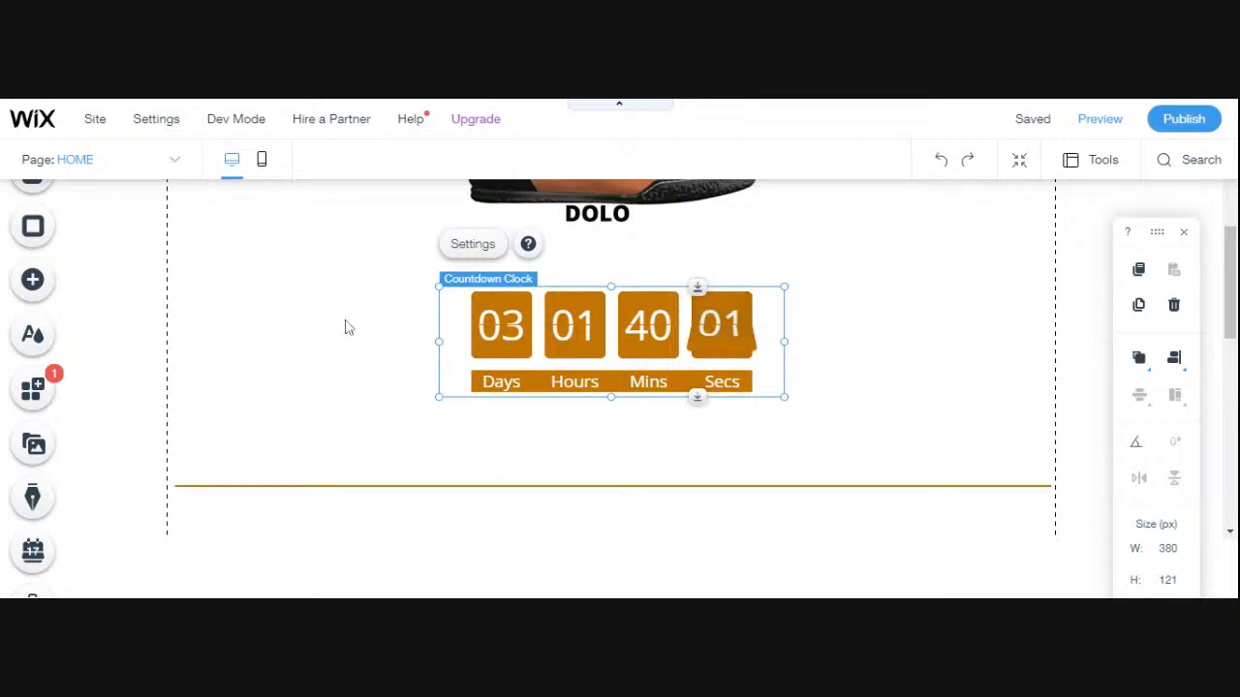
scroll(348, 327, up, 2)
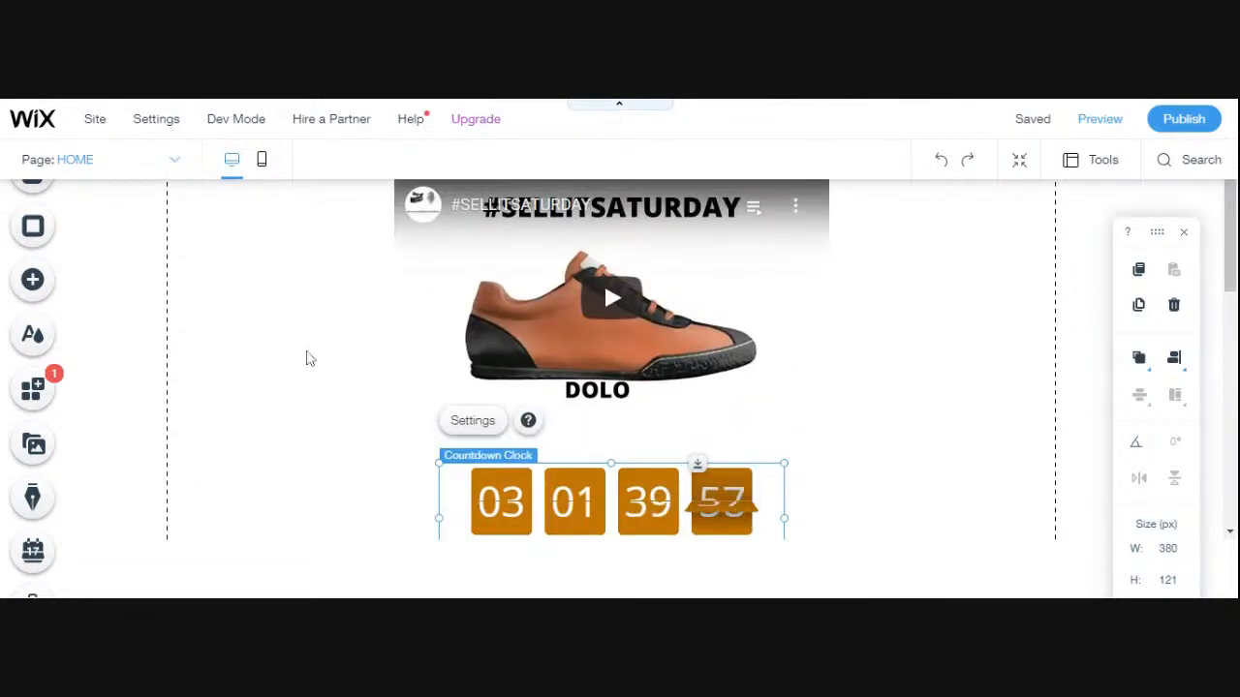
scroll(310, 358, down, 2)
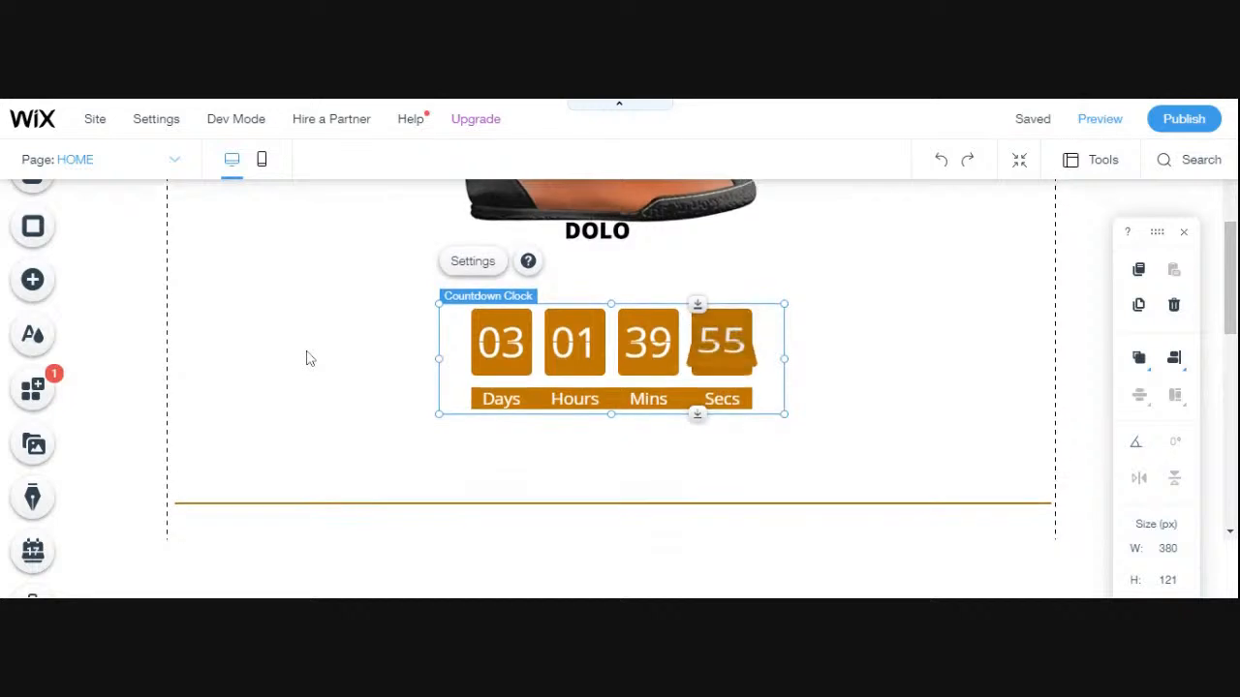
scroll(310, 358, up, 1)
scroll(310, 359, up, 1)
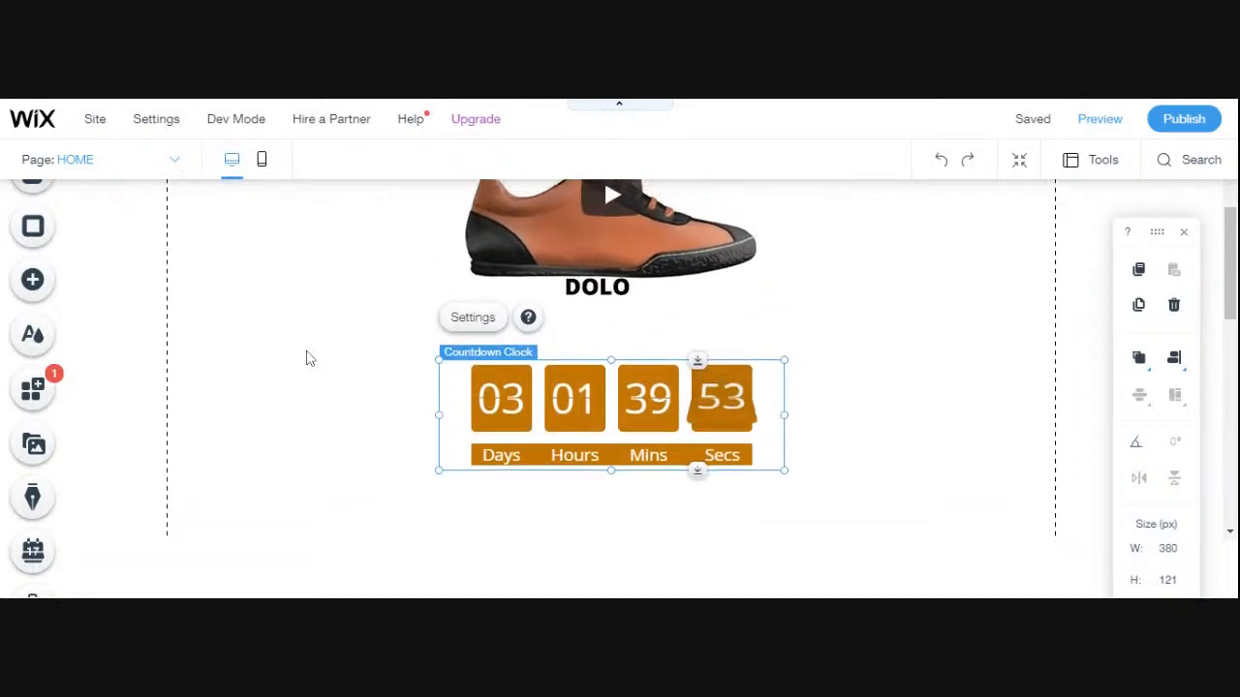
scroll(307, 357, up, 2)
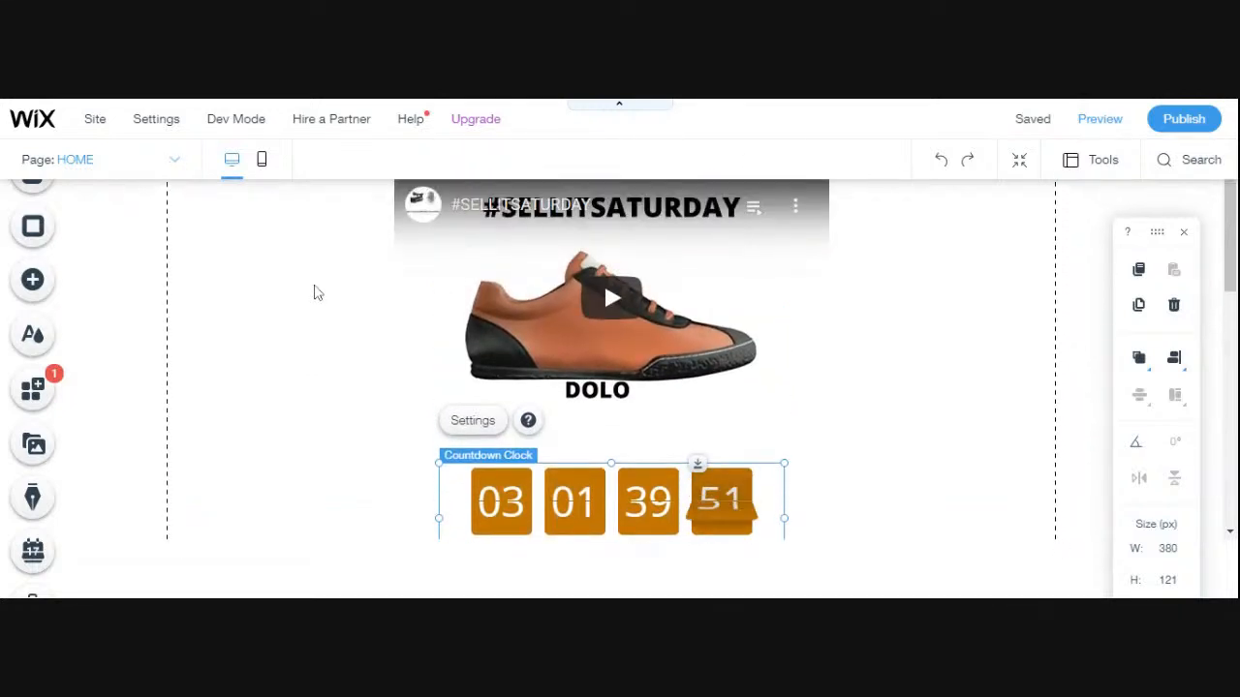